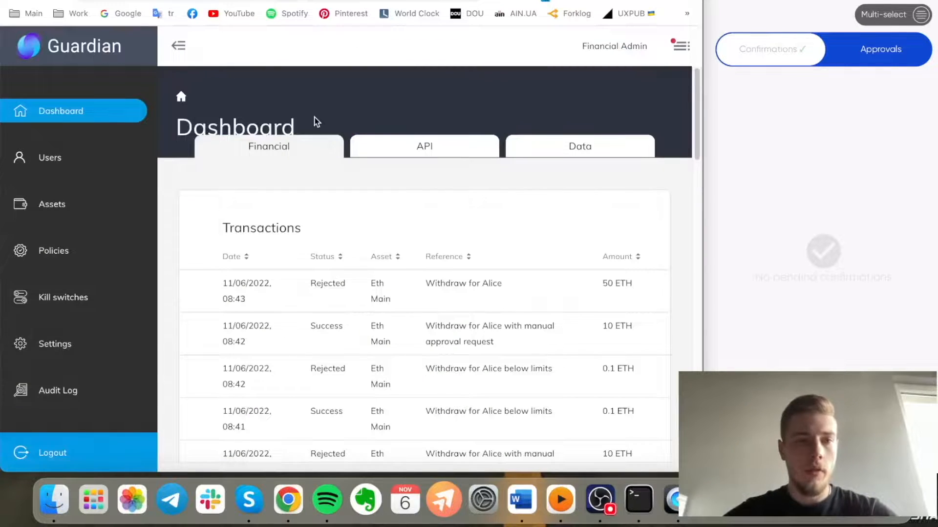
Review which roles are assigned to the Professional Fiduciary user, then close the user's details
scroll(315, 122, down, 1)
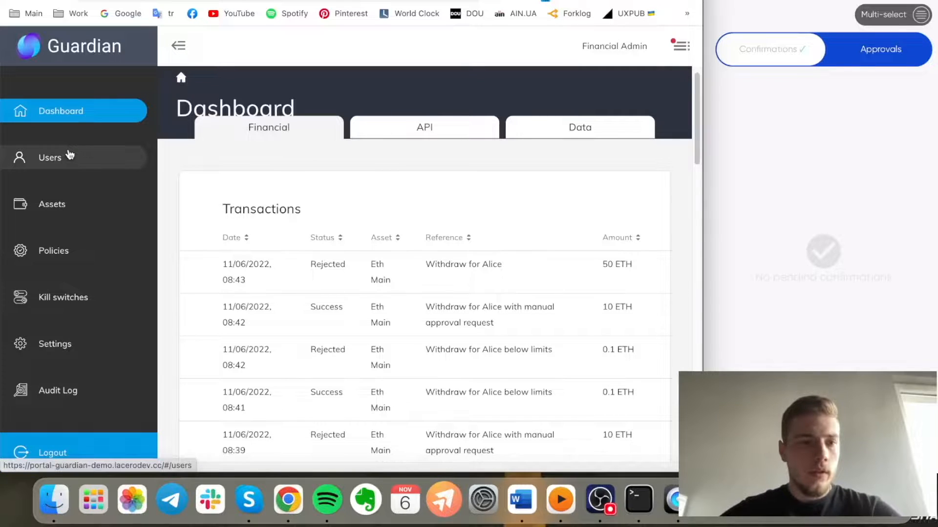
click(69, 155)
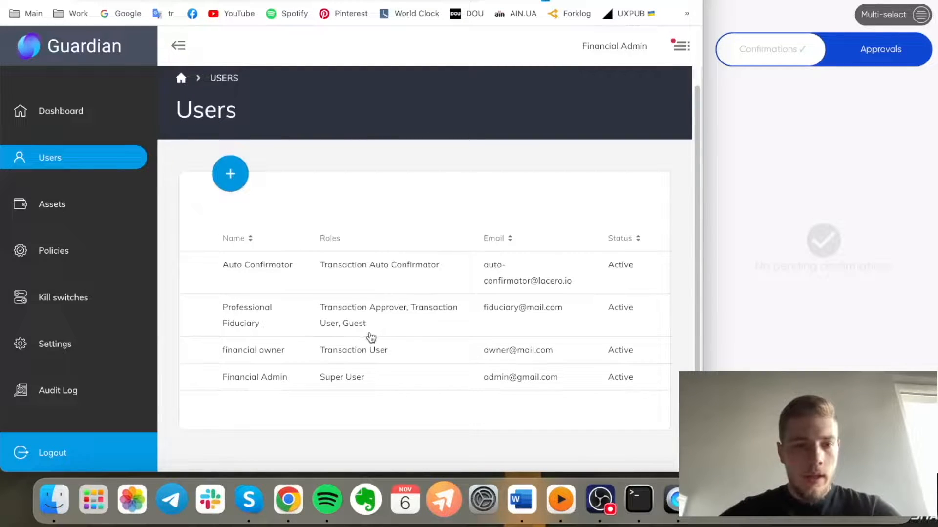
click(365, 315)
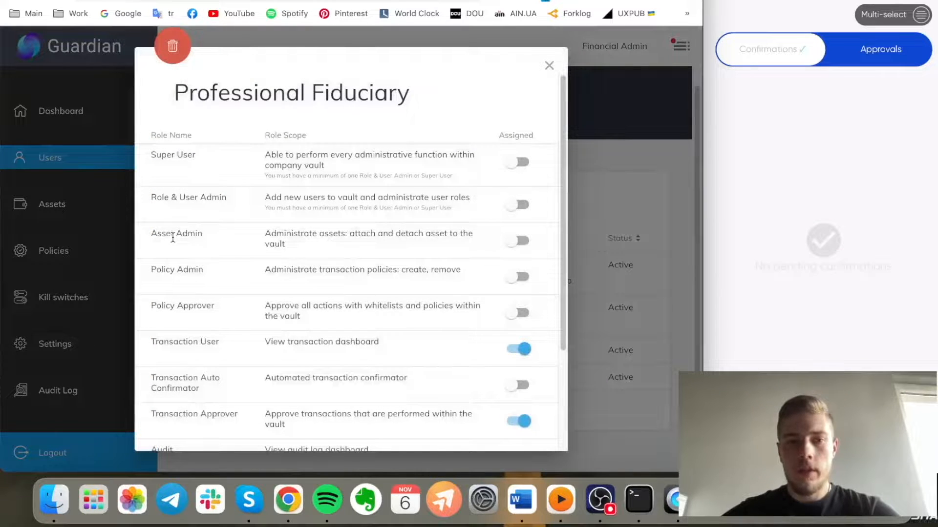
scroll(172, 238, down, 5)
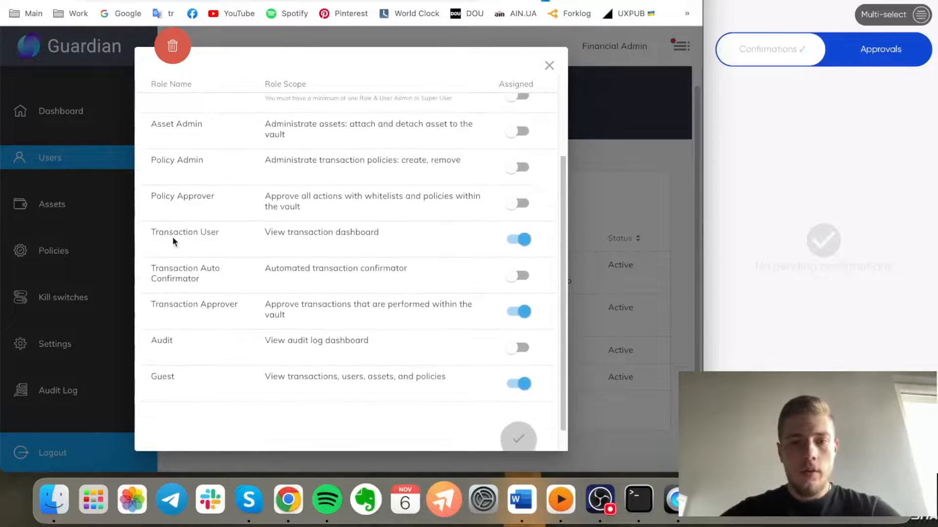
scroll(171, 240, up, 2)
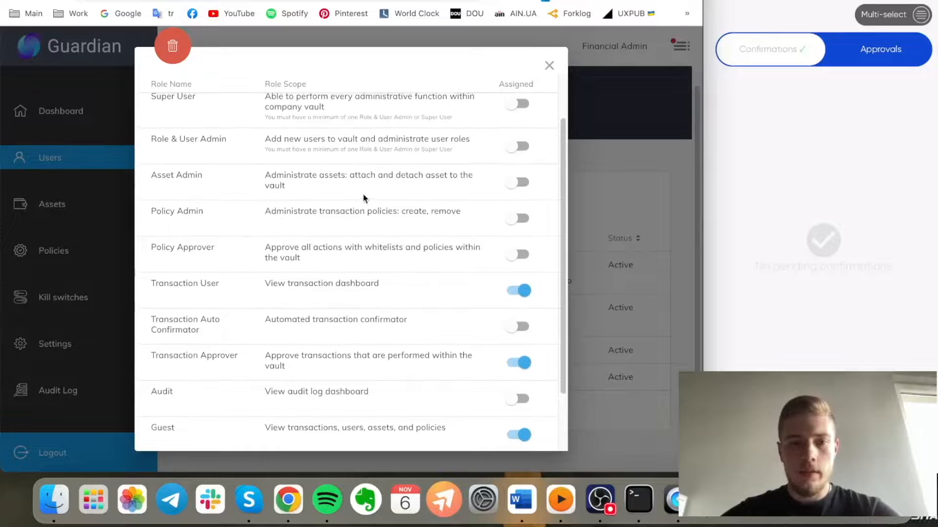
scroll(363, 198, up, 3)
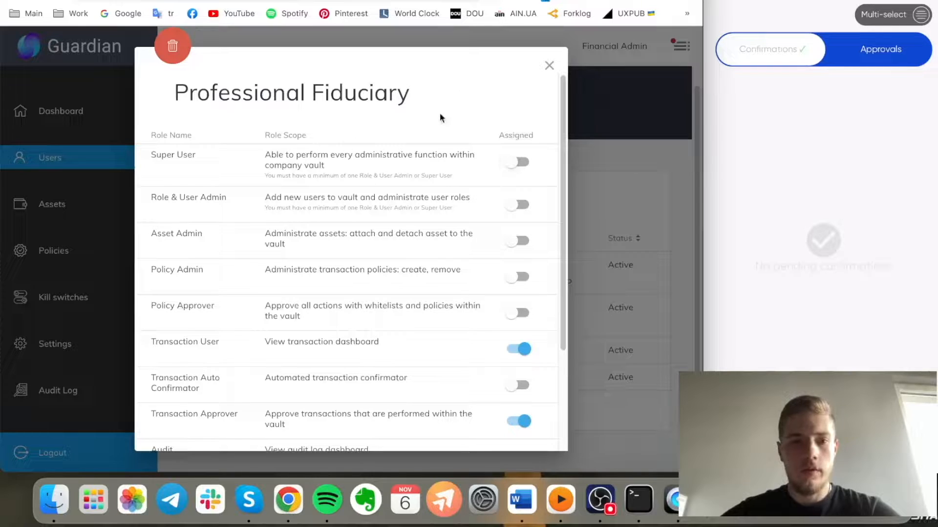
click(549, 65)
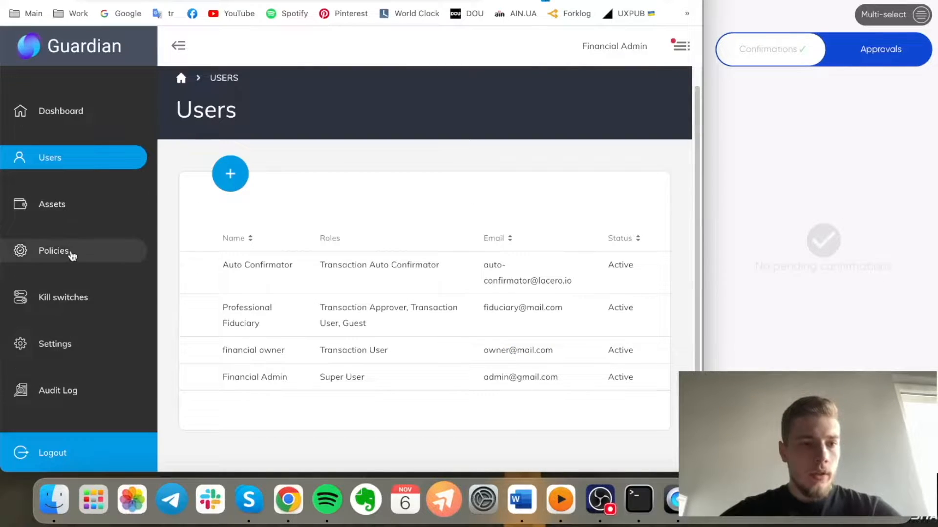
Examine the destination rule and rejection setting of the Eth whitelist financial policy, and close its details
click(71, 254)
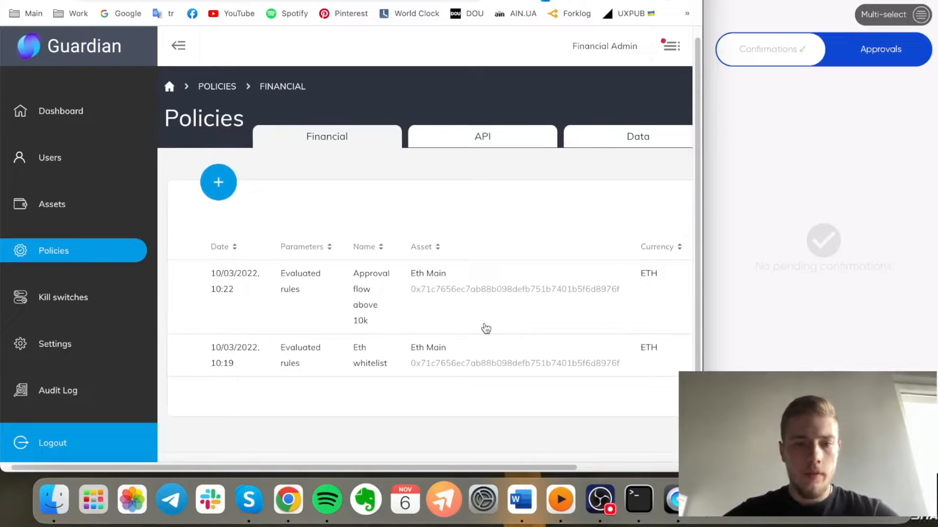
click(344, 364)
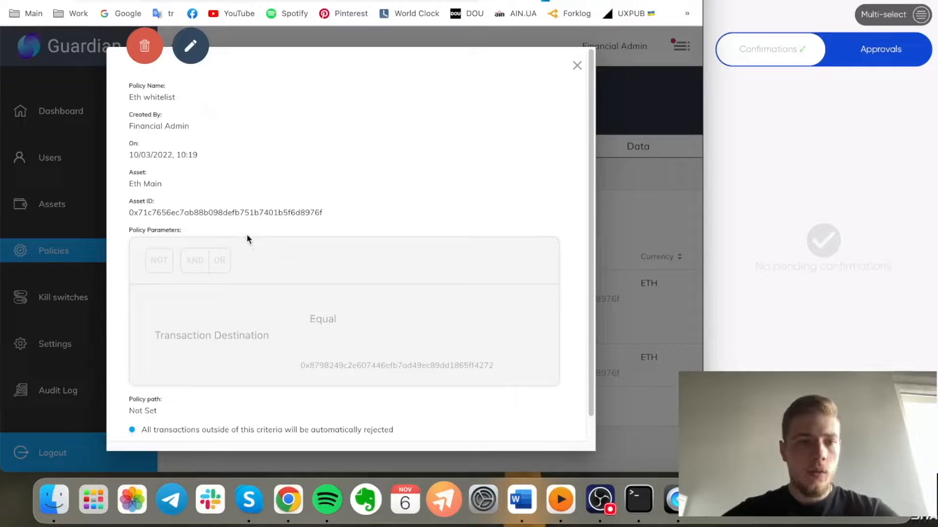
scroll(248, 239, down, 2)
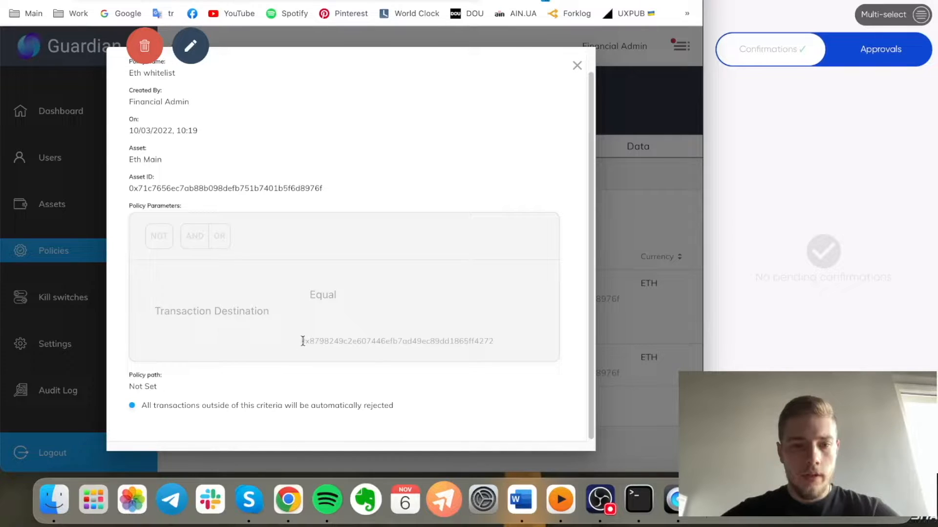
drag(300, 341, 499, 342)
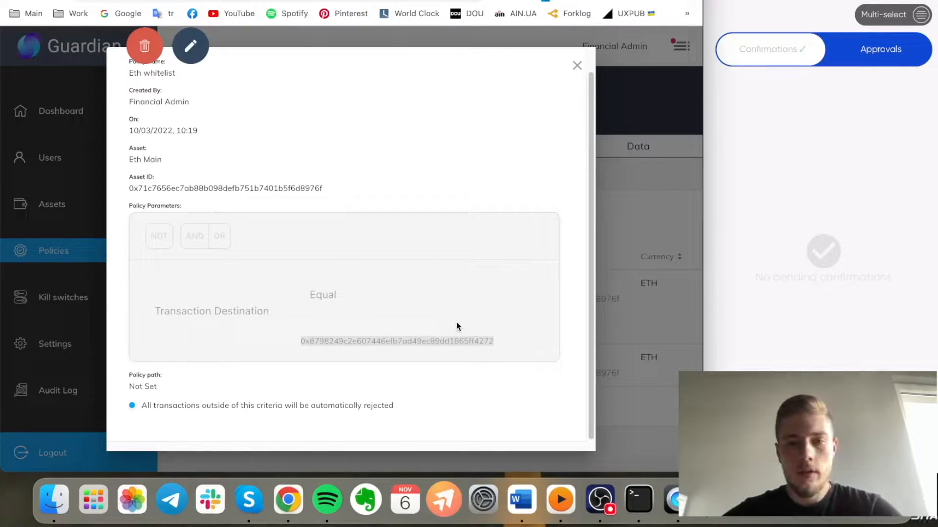
click(581, 65)
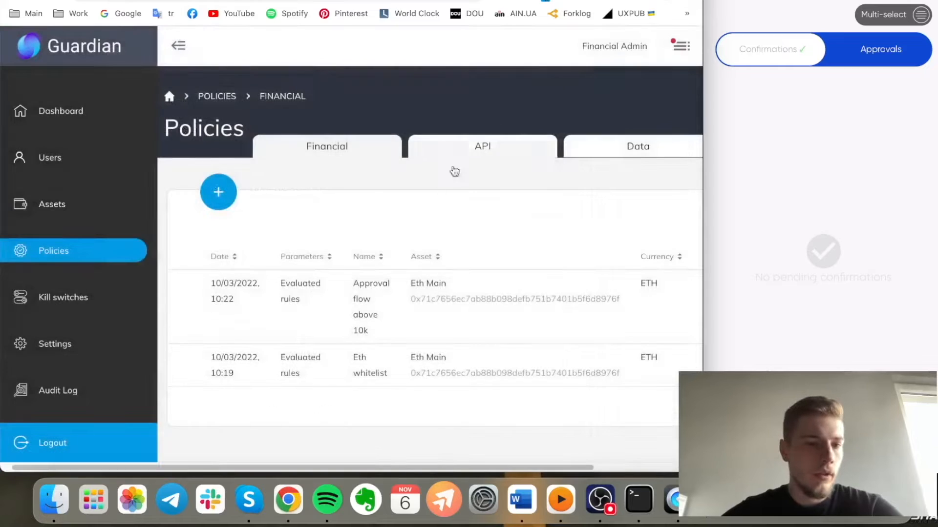
Examine the amount threshold and approval group of the "Approval flow above 10k" policy, and close its details
click(449, 310)
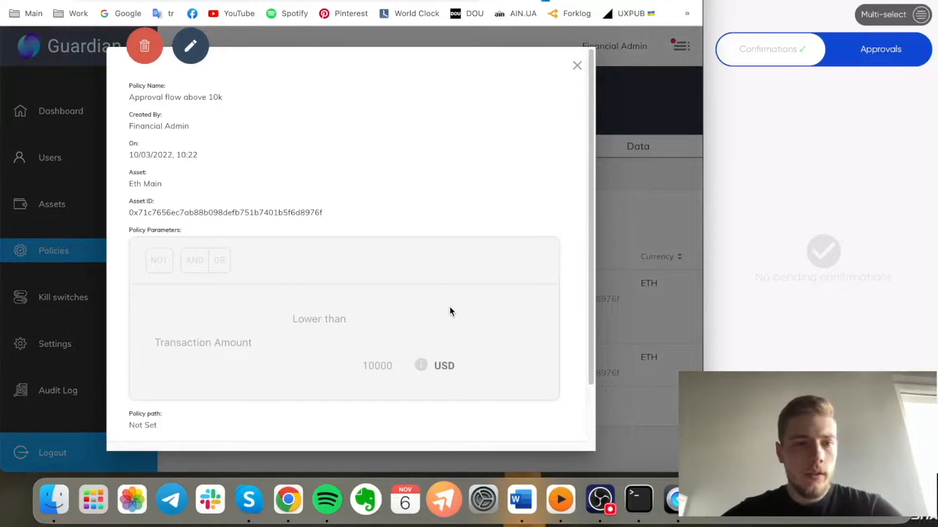
scroll(450, 311, down, 3)
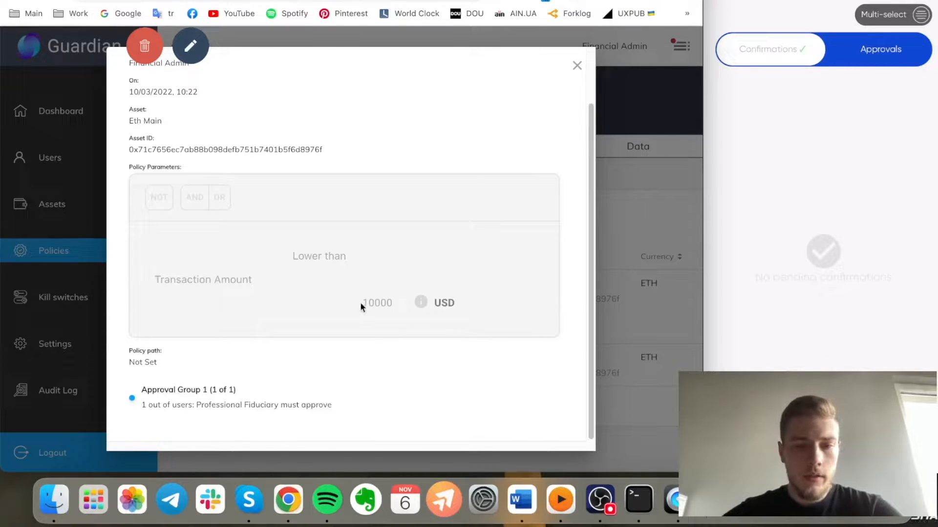
drag(362, 306, 384, 307)
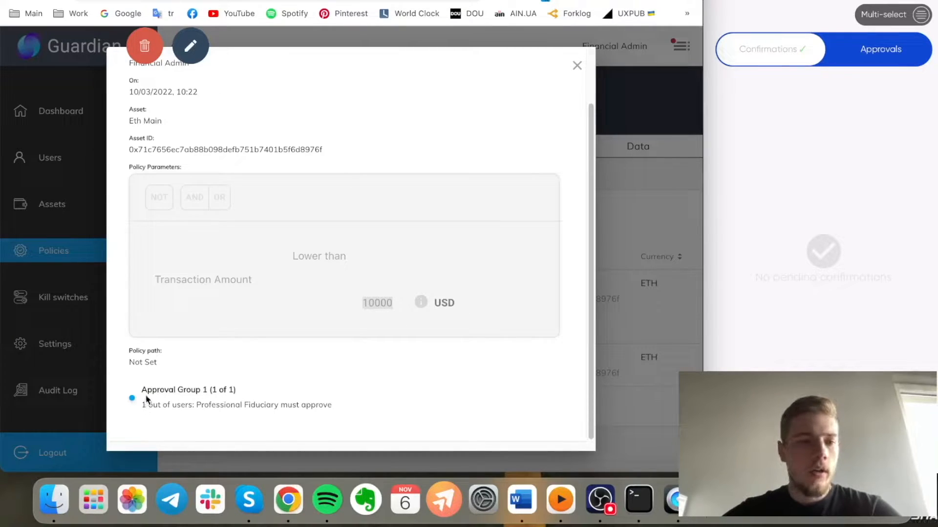
drag(195, 406, 278, 409)
click(578, 63)
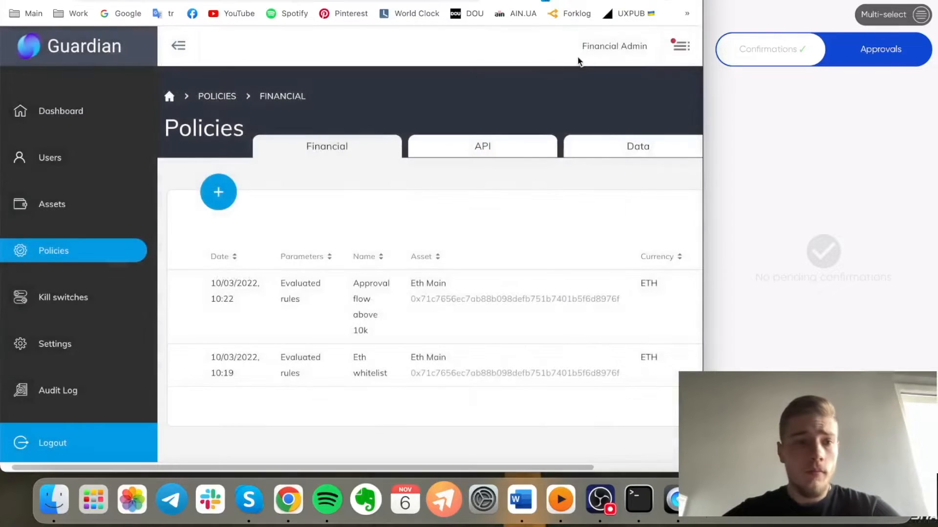
Start a new financial policy named "Maximum limit" with Ethereum as currency and Eth Main as asset, and continue to the policy builder
click(214, 192)
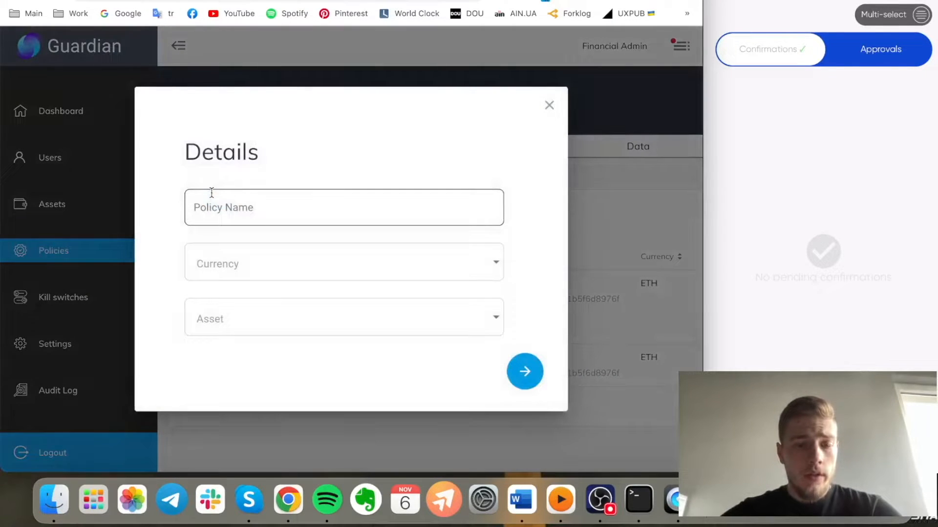
click(211, 192)
text(Maxim)
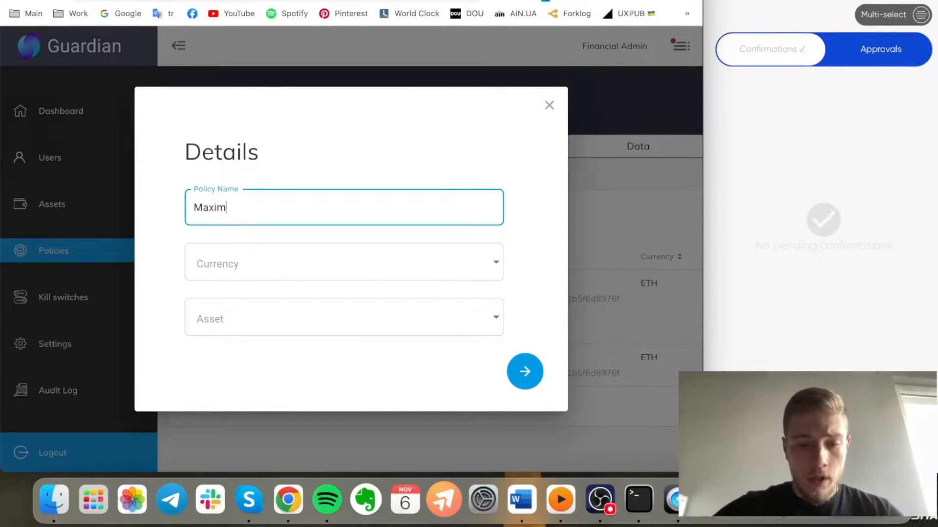
text(um limit)
click(216, 276)
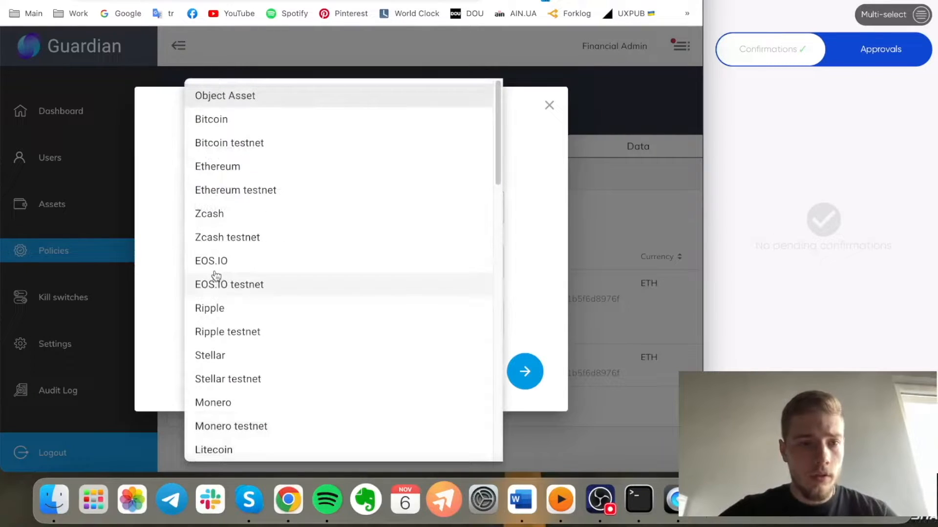
click(239, 170)
click(237, 319)
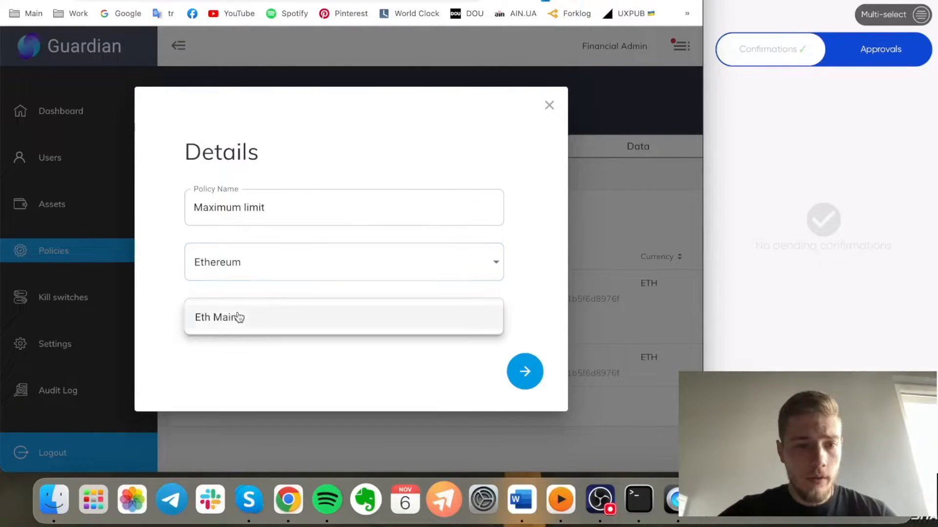
click(232, 329)
click(527, 371)
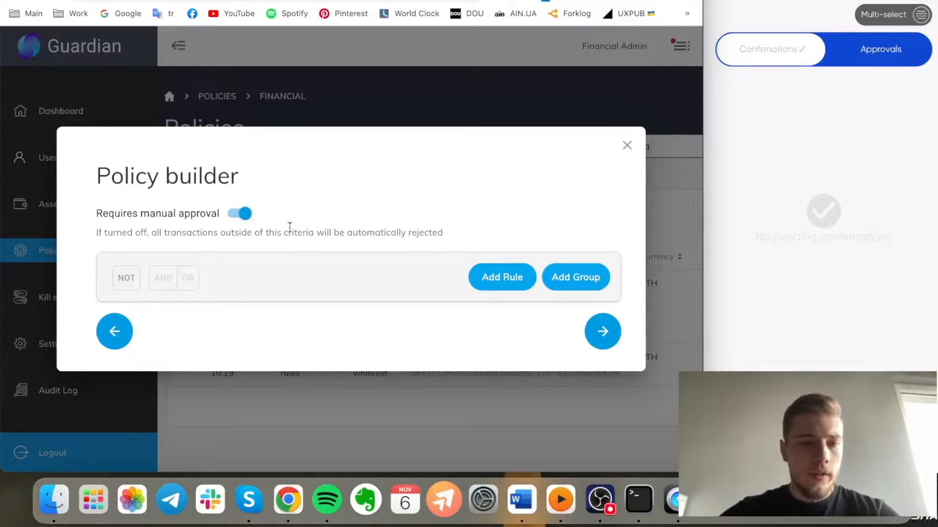
Turn off the manual approval requirement and add a rule based on Transaction Amount
click(240, 213)
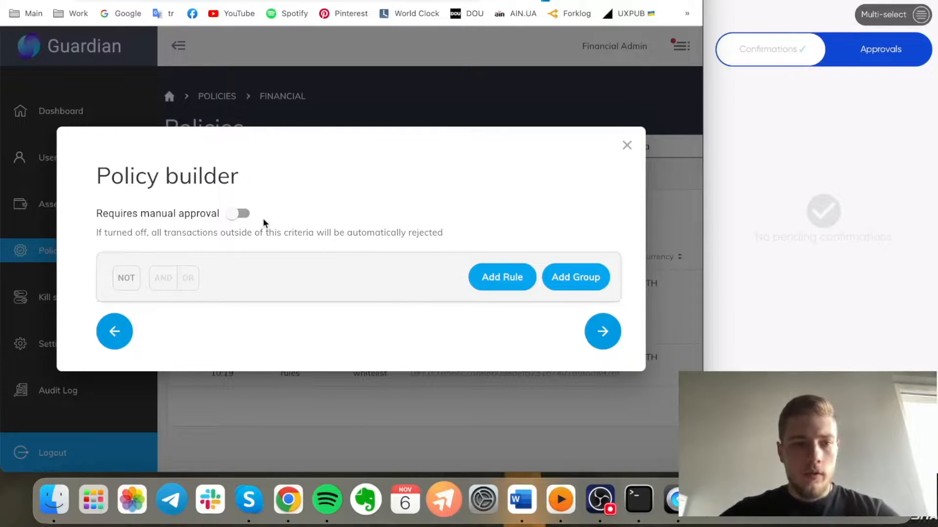
click(495, 292)
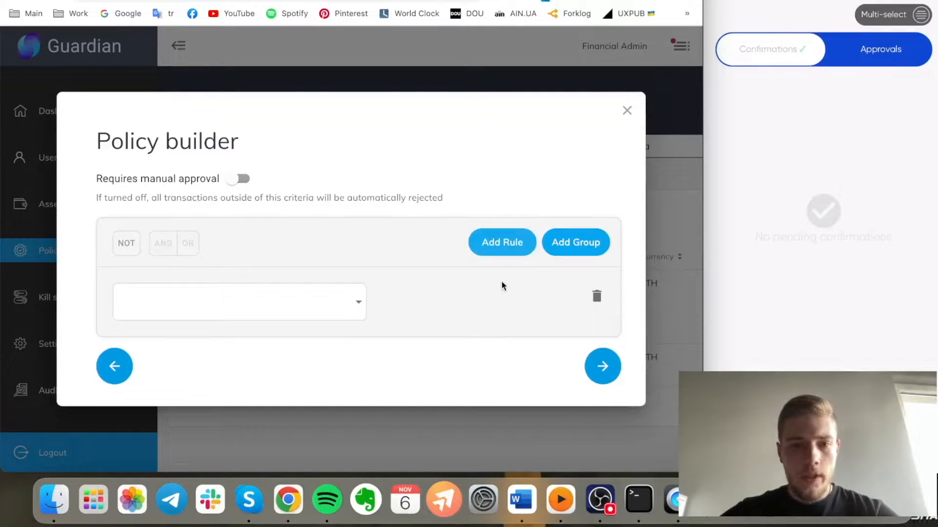
click(348, 305)
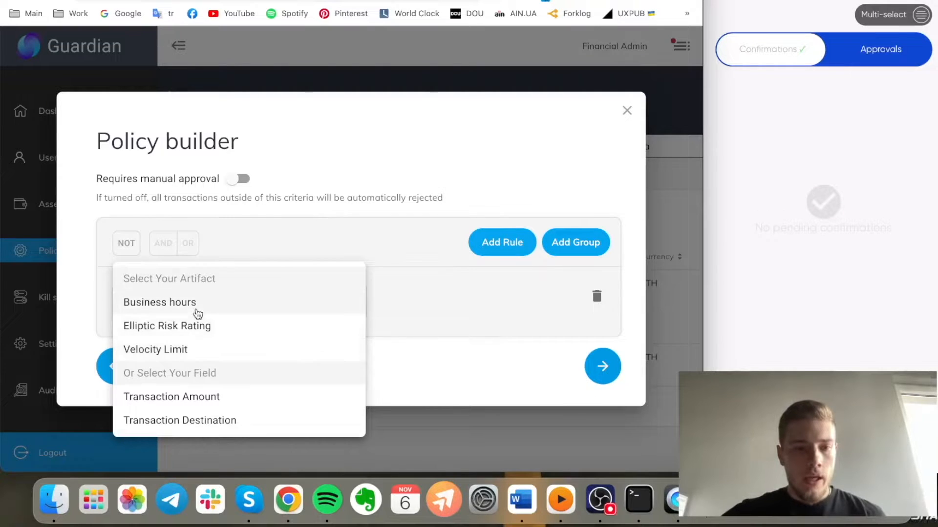
click(242, 401)
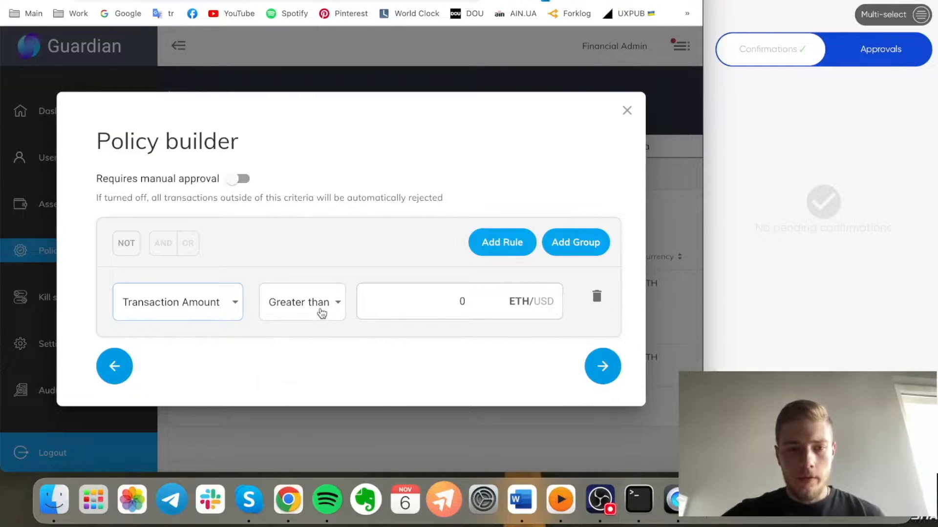
Set the Transaction Amount rule to Lower or equal 50000, expressed in USD
click(320, 311)
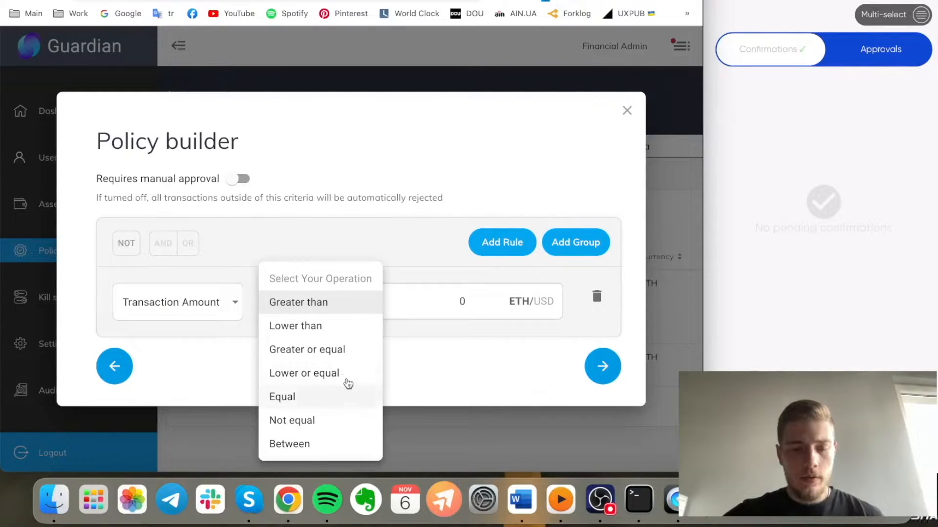
click(338, 373)
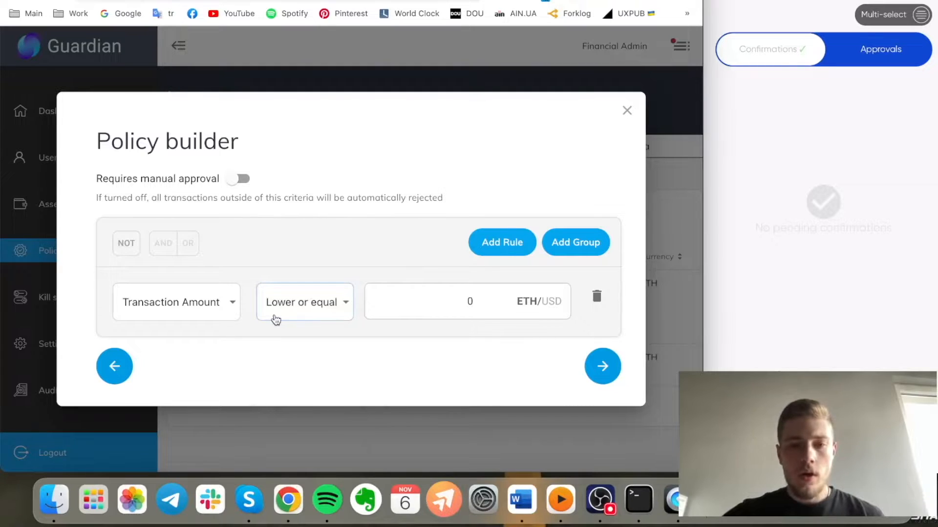
click(404, 310)
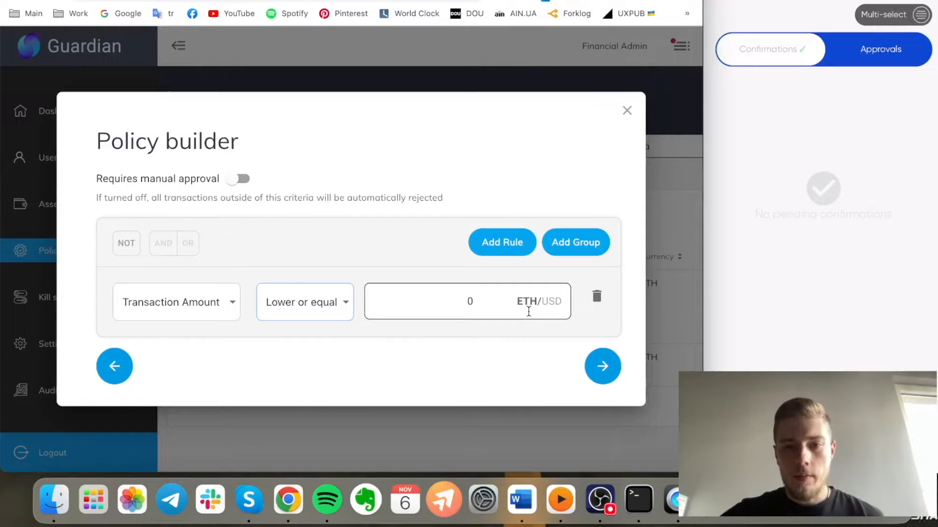
click(551, 305)
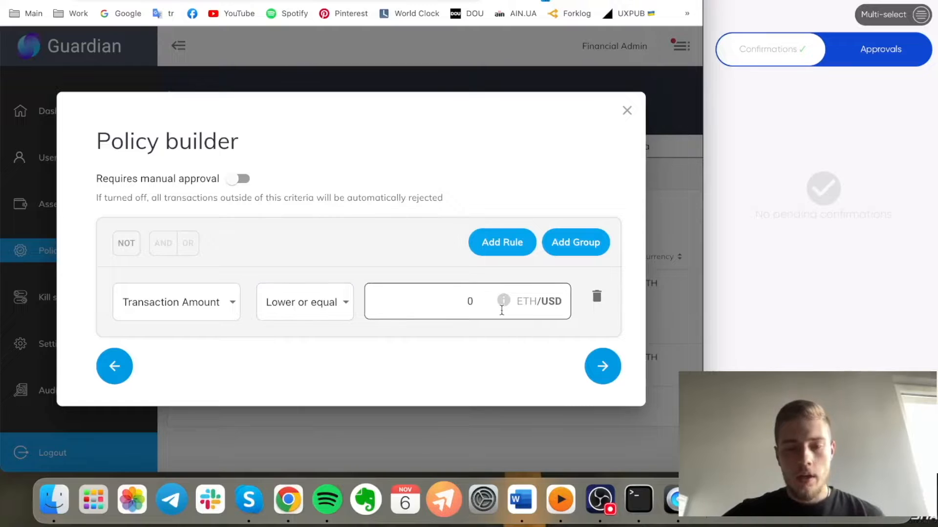
click(454, 297)
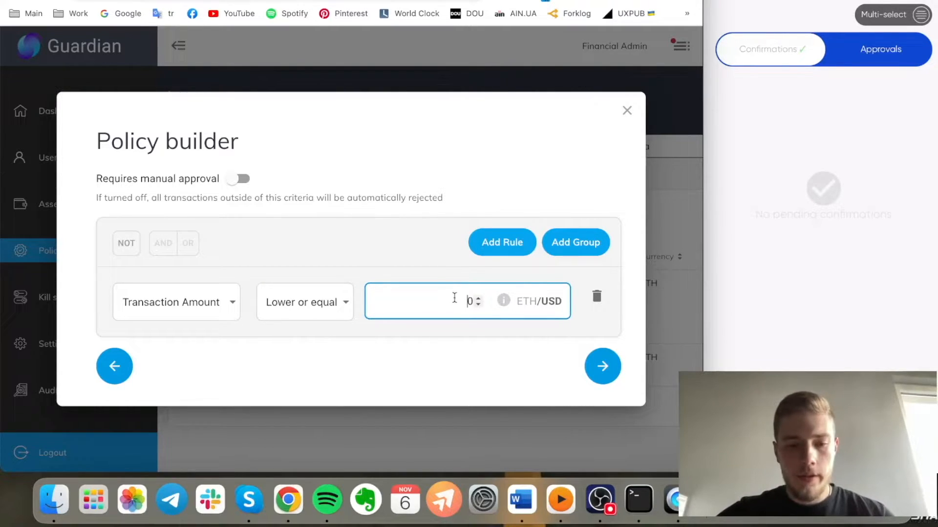
text(50000)
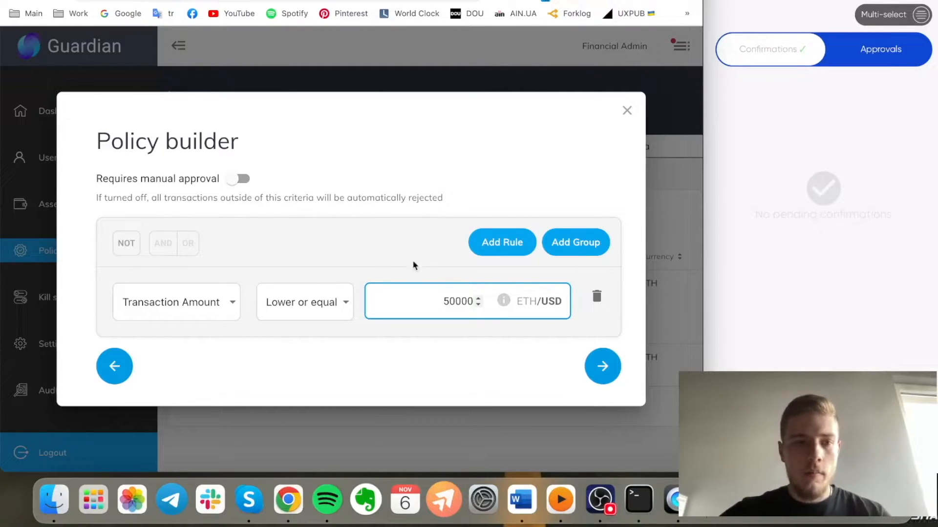
Continue without a policy path and review the details and configuration in the policy summary
click(603, 367)
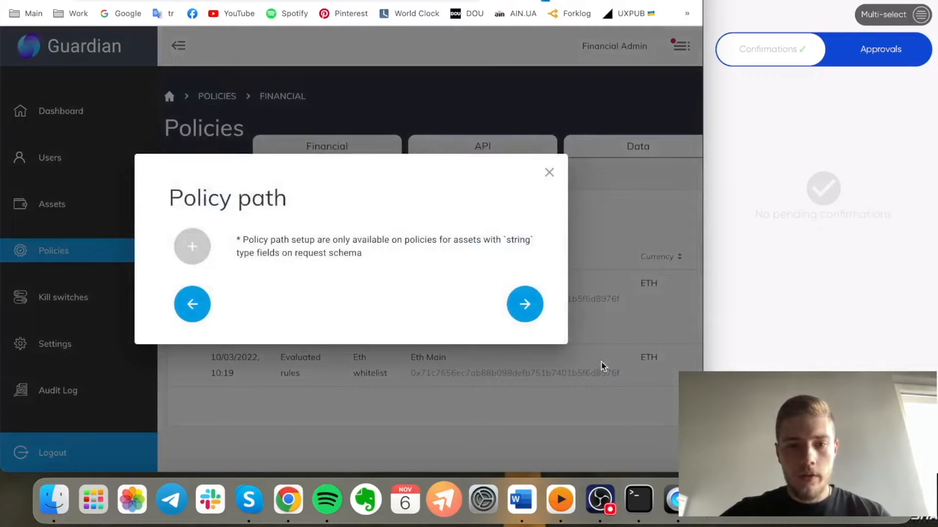
click(537, 307)
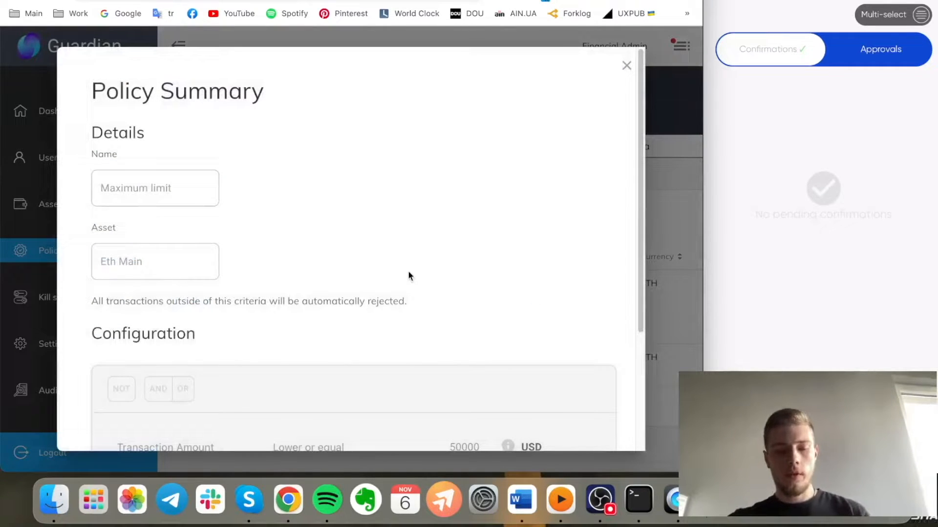
scroll(409, 275, down, 2)
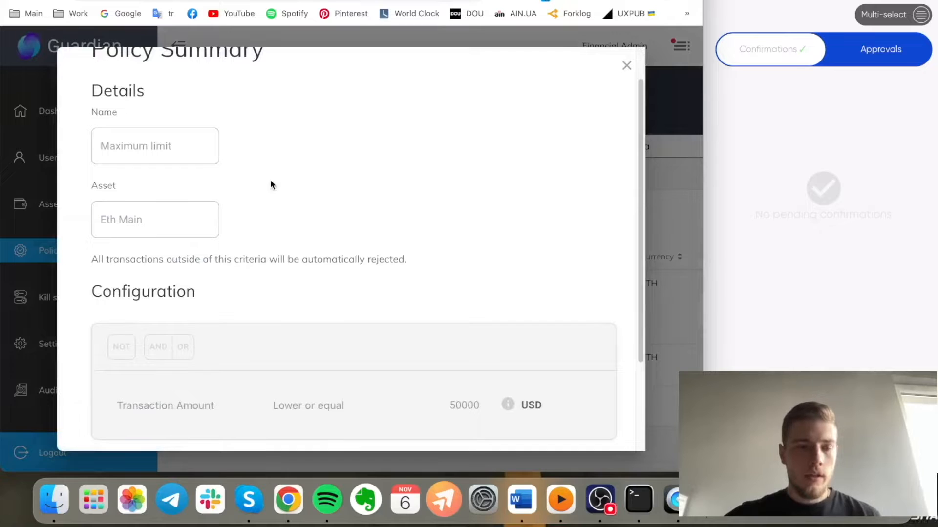
scroll(271, 185, down, 5)
scroll(271, 185, up, 7)
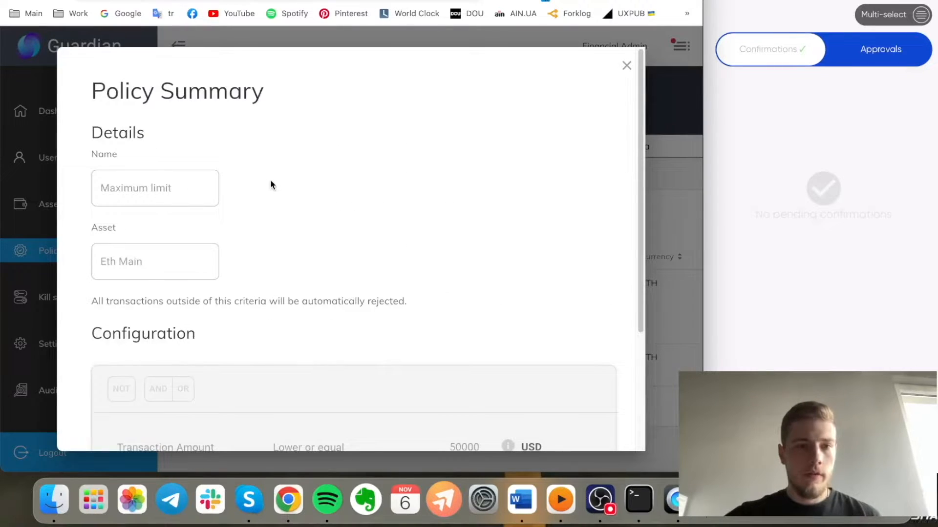
Review the rule configuration in the policy summary and submit the "Maximum limit" policy
scroll(272, 185, down, 7)
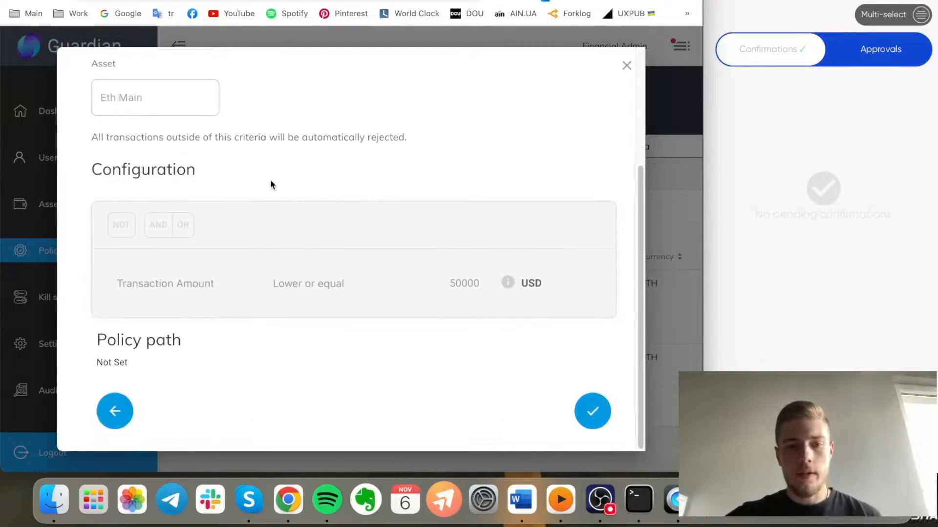
click(590, 411)
click(334, 410)
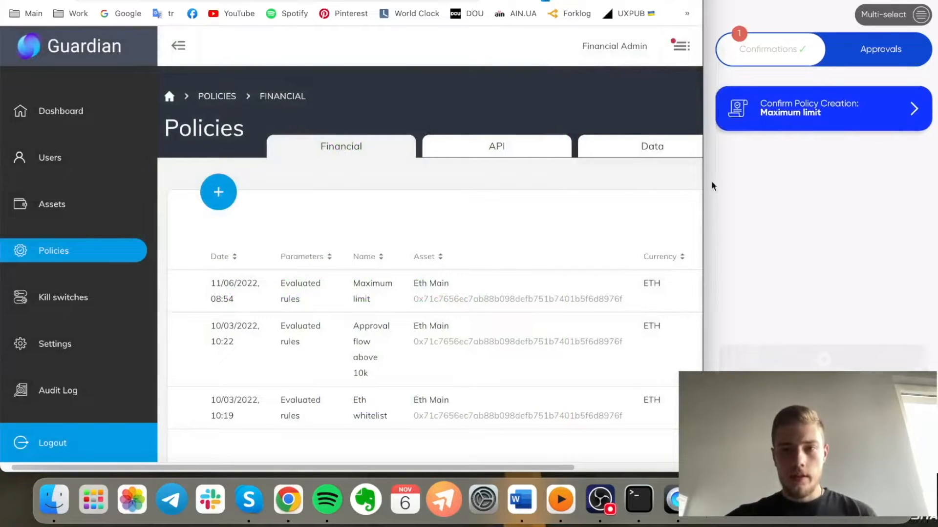
Review and confirm the pending creation of the "Maximum limit" policy in the mobile app, and check its pending approvals
click(830, 89)
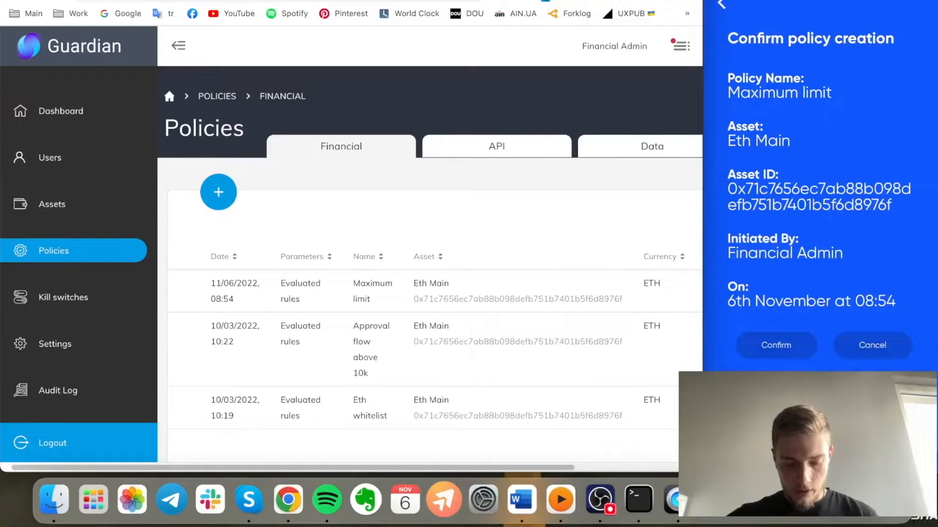
scroll(824, 195, down, 5)
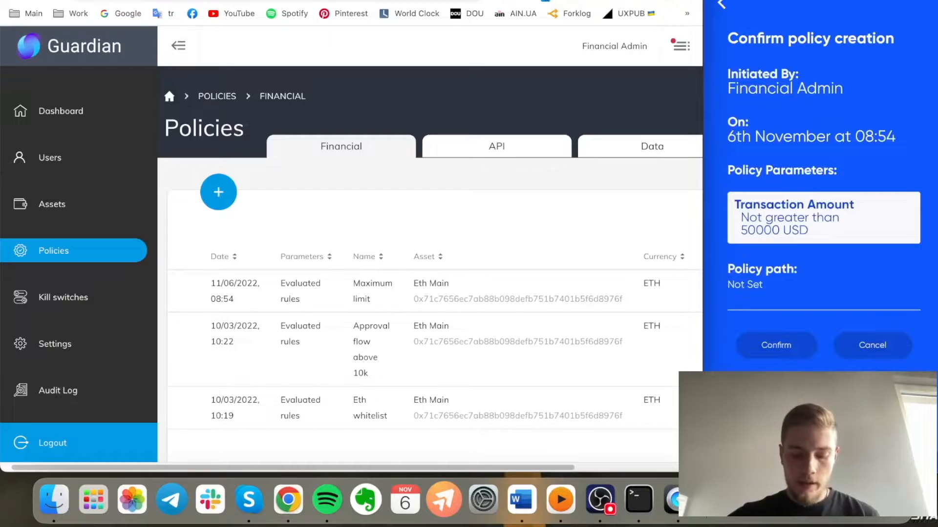
scroll(824, 195, down, 2)
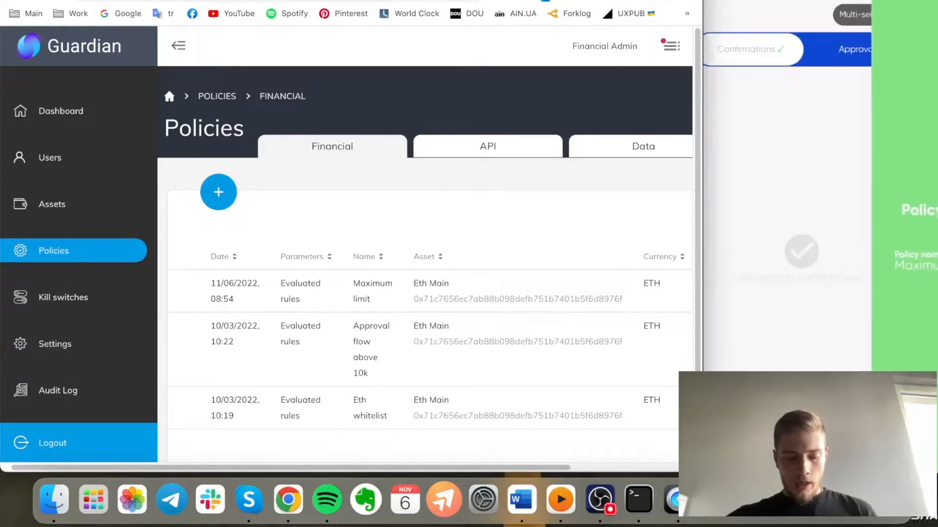
click(880, 49)
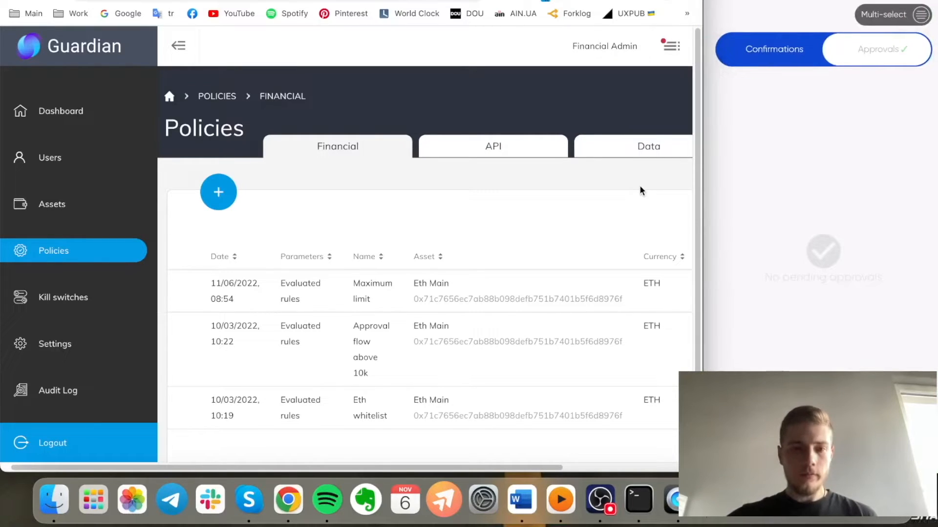
Check the status of the "Maximum limit" policy in the financial policies list
scroll(378, 305, right, 5)
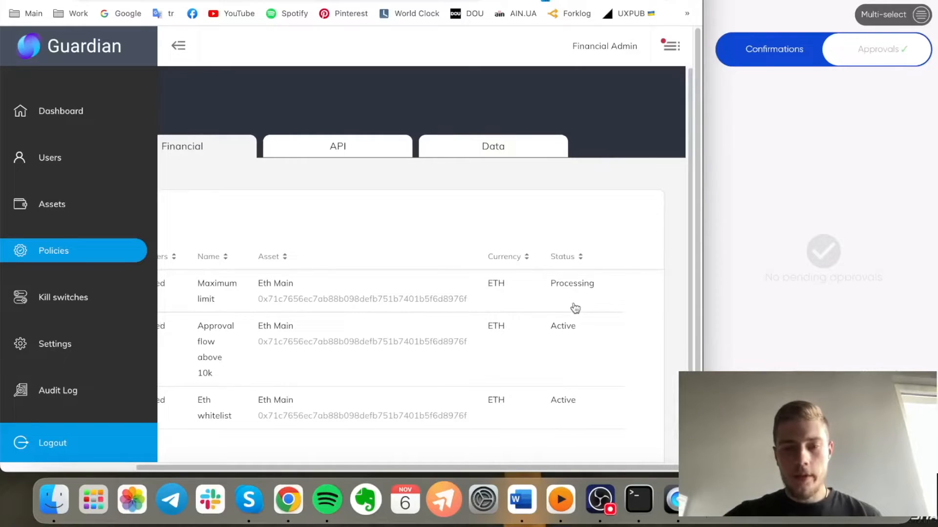
scroll(446, 300, left, 2)
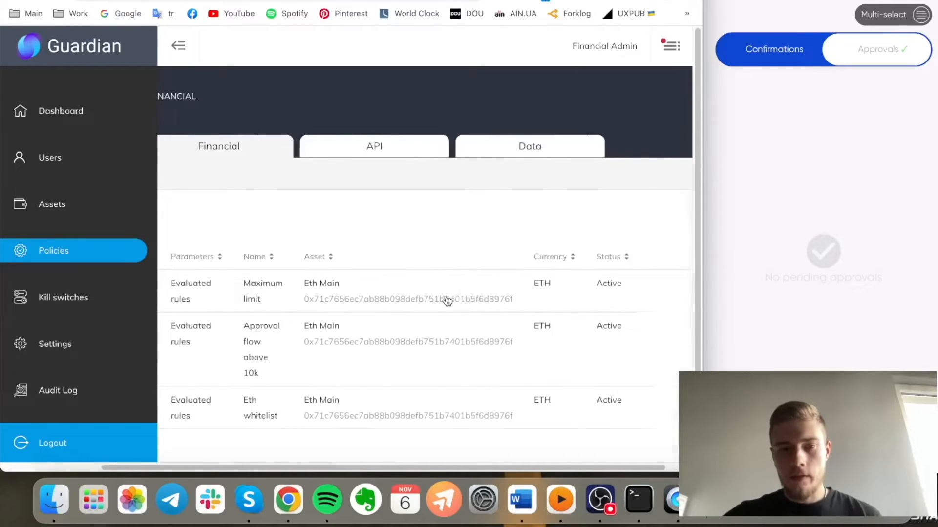
scroll(446, 299, left, 4)
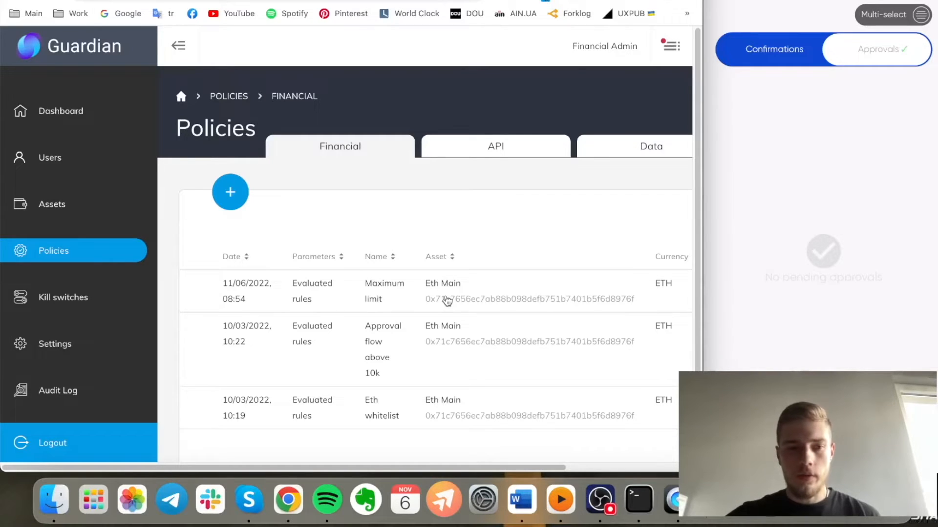
scroll(447, 301, down, 2)
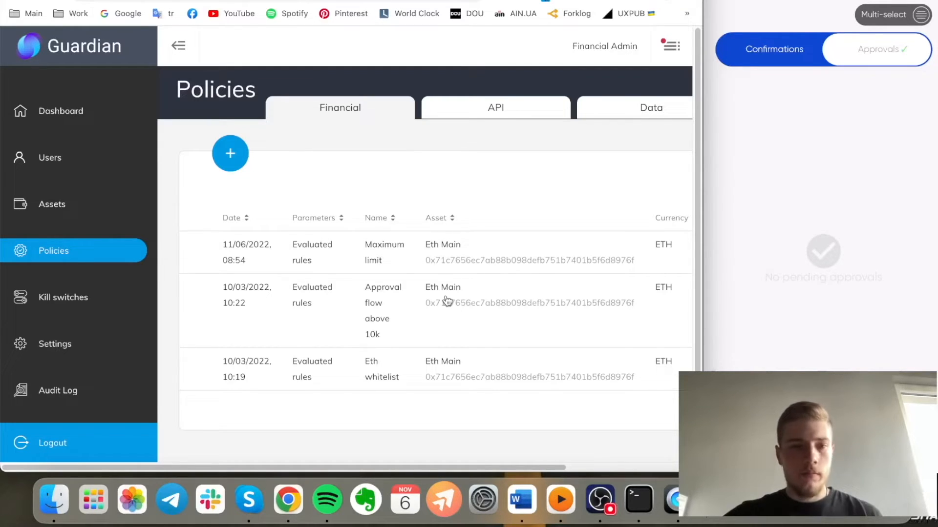
Switch to Terminal, send the below-limits withdrawal request for amount 0.1 with its access token, and check the transaction on the Guardian dashboard
click(639, 499)
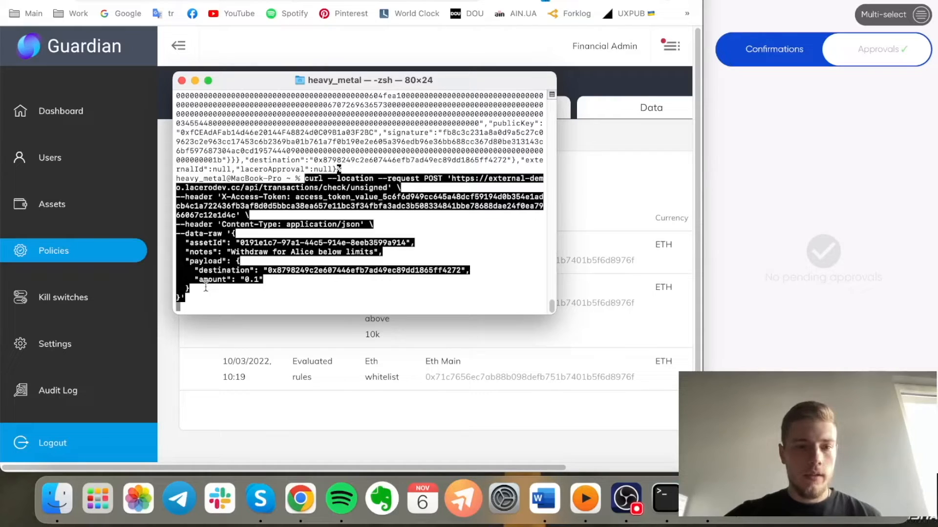
key(Return)
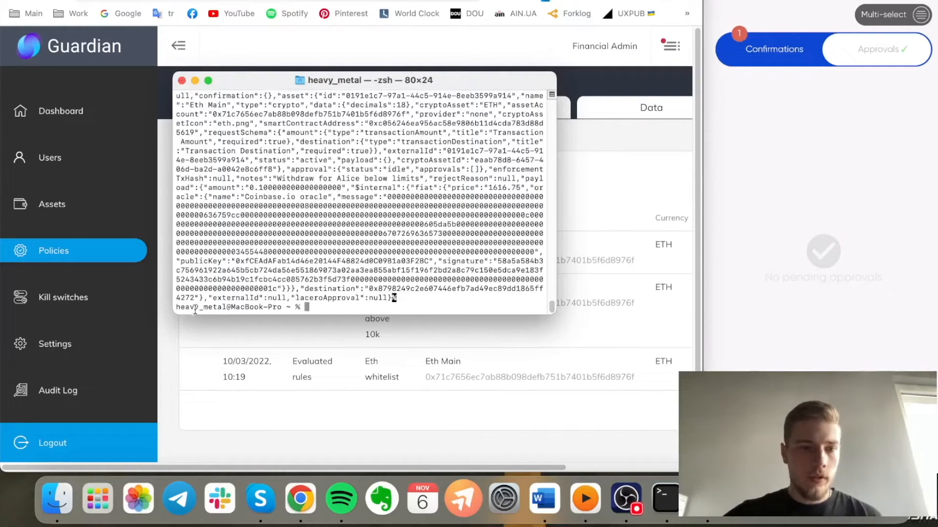
click(212, 393)
click(58, 119)
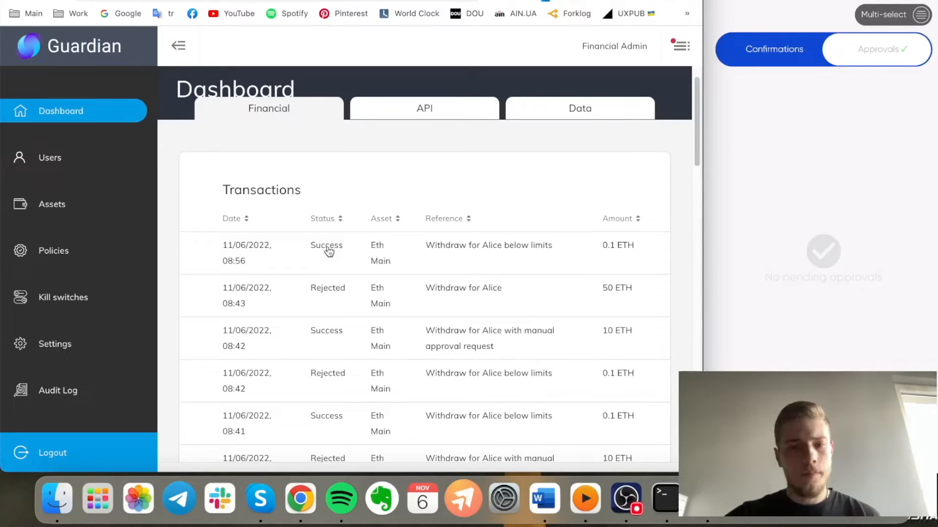
Paste the 0.1 withdrawal request with its access token in Terminal, change the last digit of the destination to 1, and send it
click(666, 492)
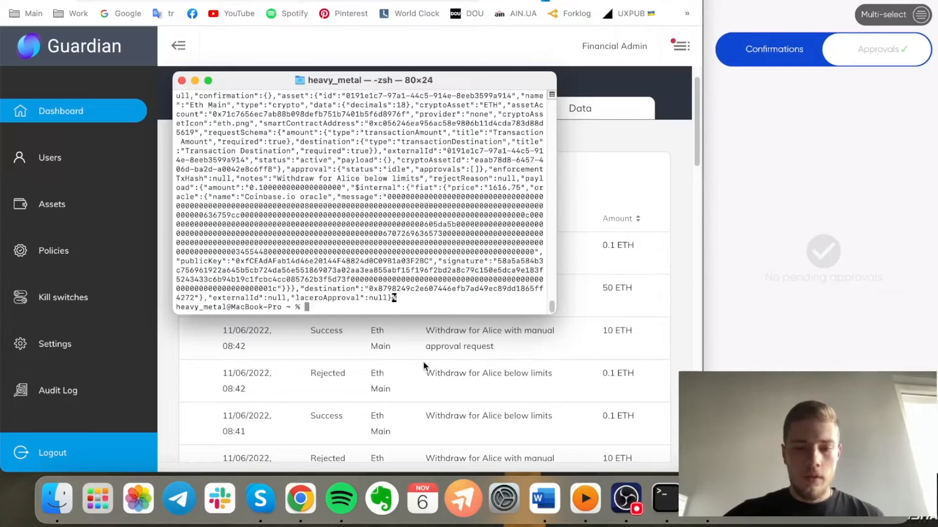
key(super+v)
key(Return)
key(Up)
key(Up)
key(Up)
key(Up)
key(Right)
key(Right)
key(Right)
key(Right)
key(Right)
key(Right)
key(Right)
key(Right)
key(Right)
key(Right)
key(Right)
key(Right)
key(Right)
key(Right)
key(Right)
key(Right)
key(Right)
key(Right)
key(Right)
key(Right)
key(Right)
key(Right)
key(Right)
key(Right)
key(Right)
key(Right)
key(Right)
key(Right)
key(Right)
key(Right)
key(Right)
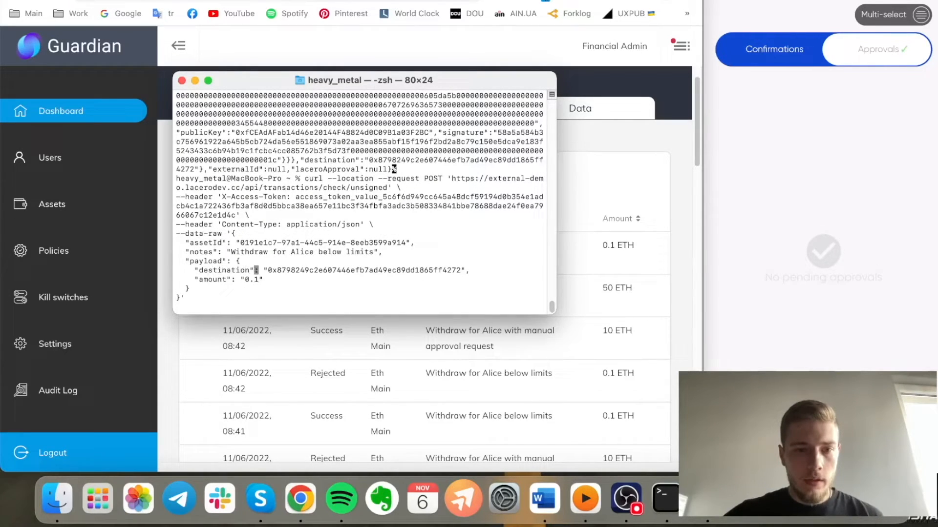
key(Right)
key(Right)
key(Right)
key(Right)
key(Right)
key(Right)
key(Right)
key(Right)
key(Right)
key(Right)
key(Right)
key(Right)
key(Right)
key(Right)
key(Right)
key(Right)
key(Right)
key(Right)
key(Right)
key(Right)
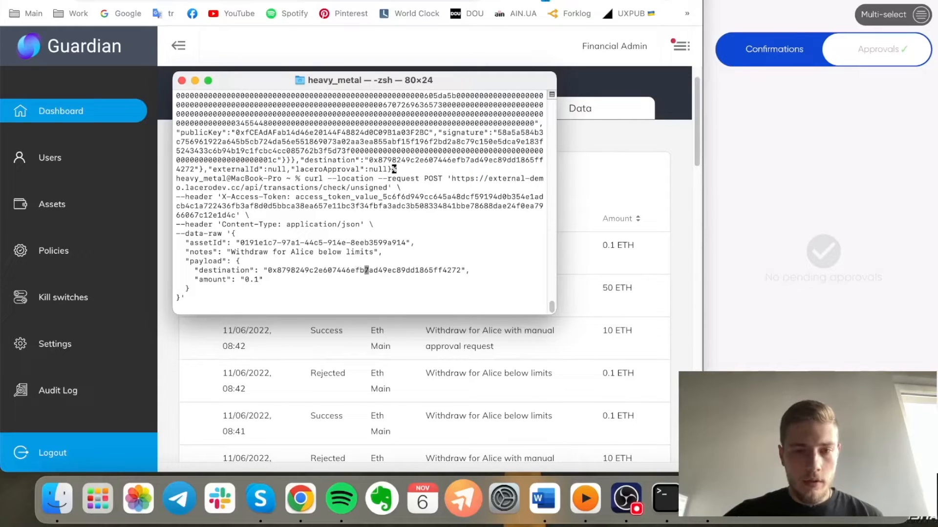
key(Right)
key(Right)
key(Right)
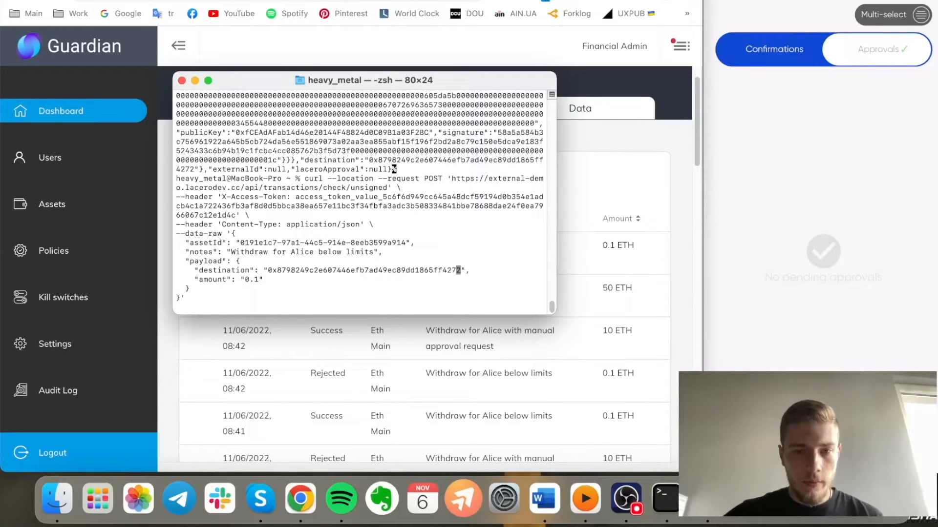
key(BackSpace)
text(1)
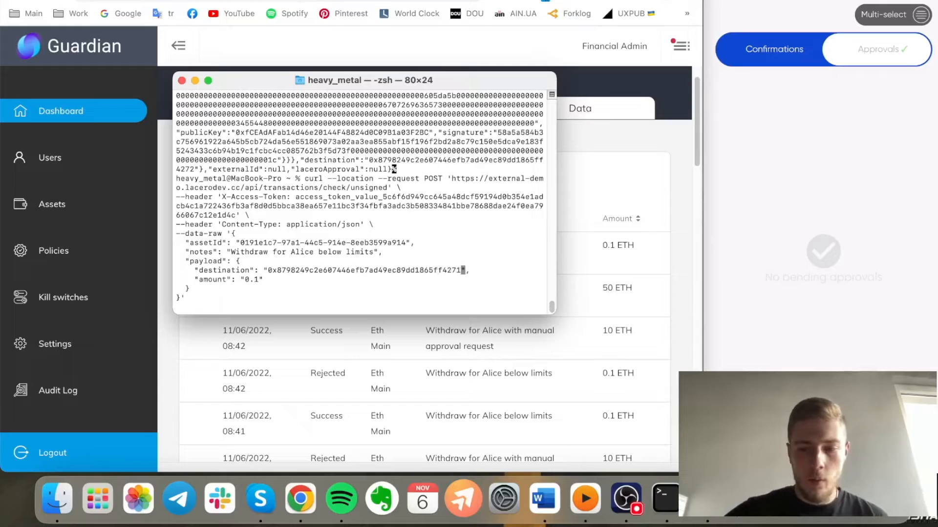
key(Return)
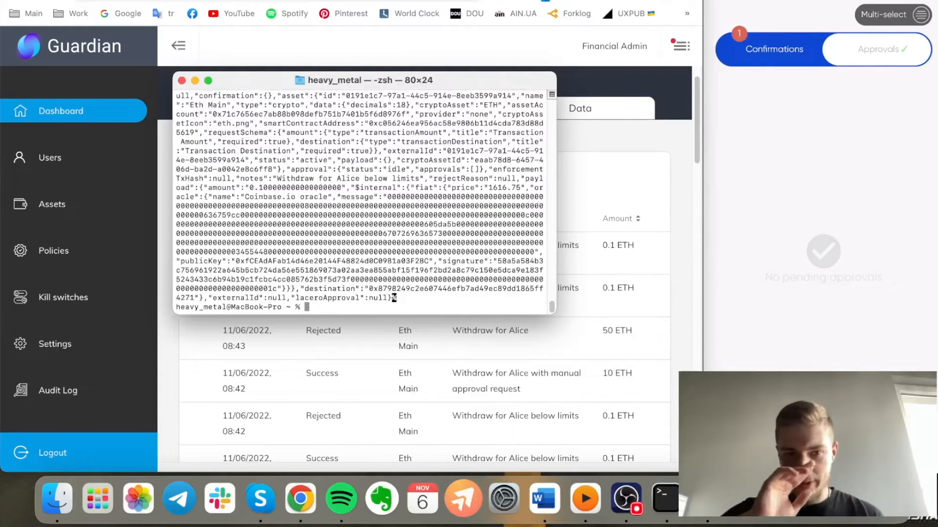
Return to the Guardian dashboard and examine the details of the newest 0.1 ETH transaction
click(427, 371)
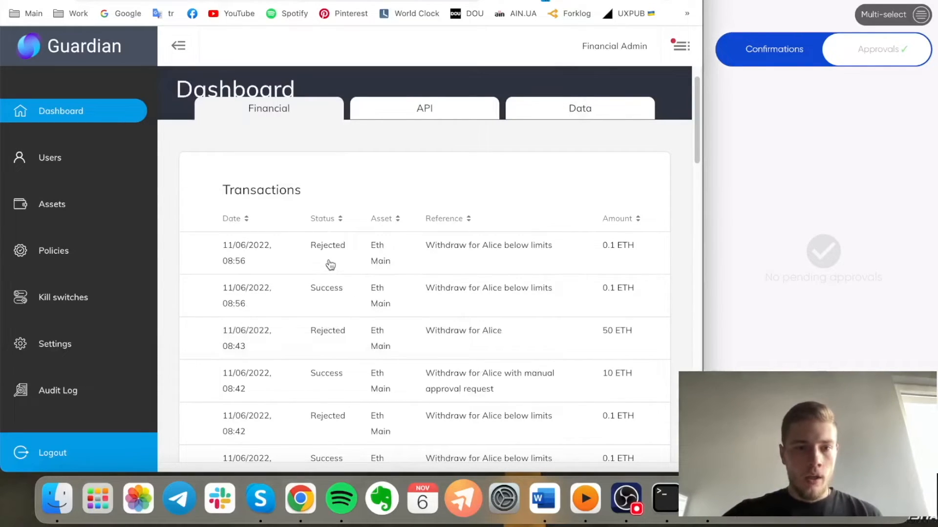
click(327, 244)
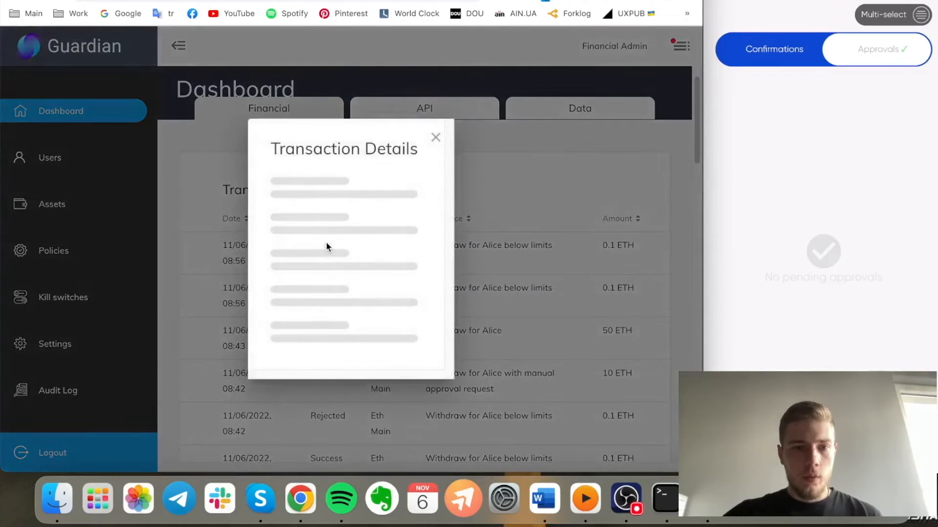
scroll(326, 244, down, 4)
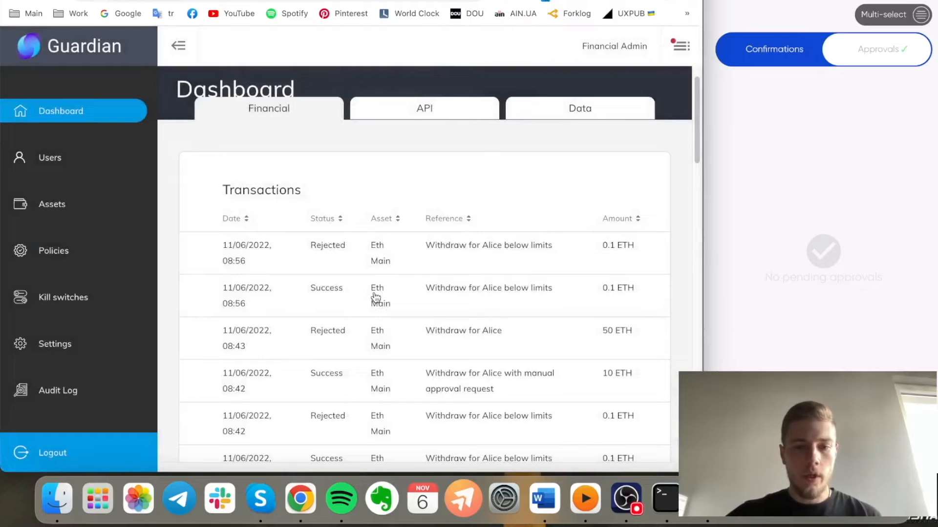
Send the manual-approval withdrawal request for amount 10 with its access token in Terminal, and return to the Guardian dashboard
click(662, 511)
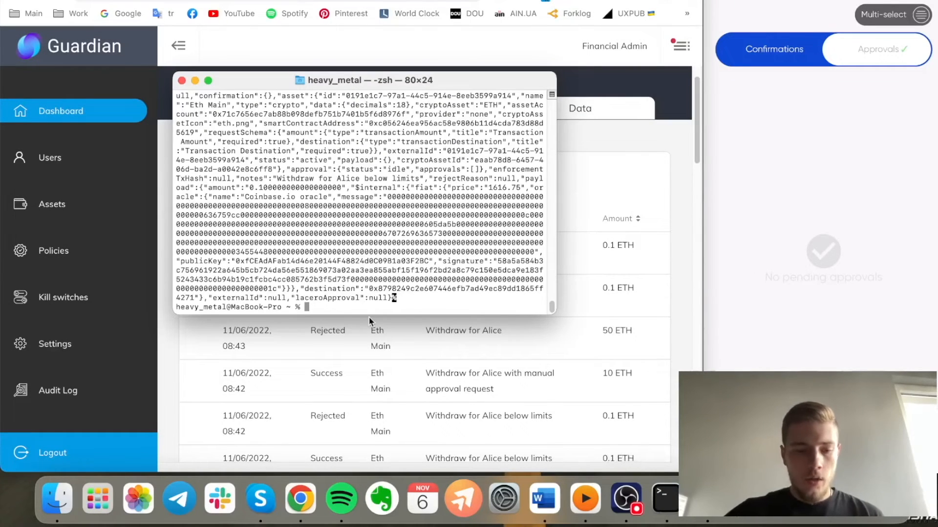
key(super+v)
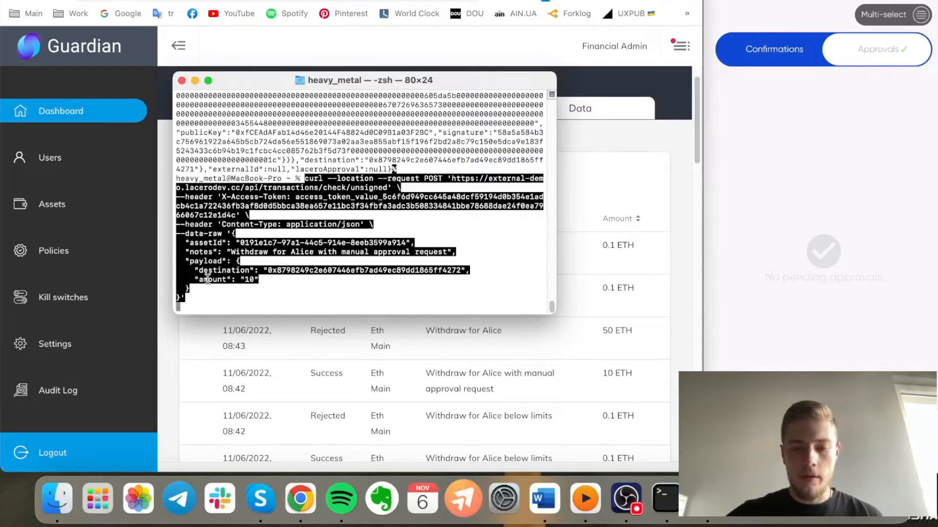
key(Return)
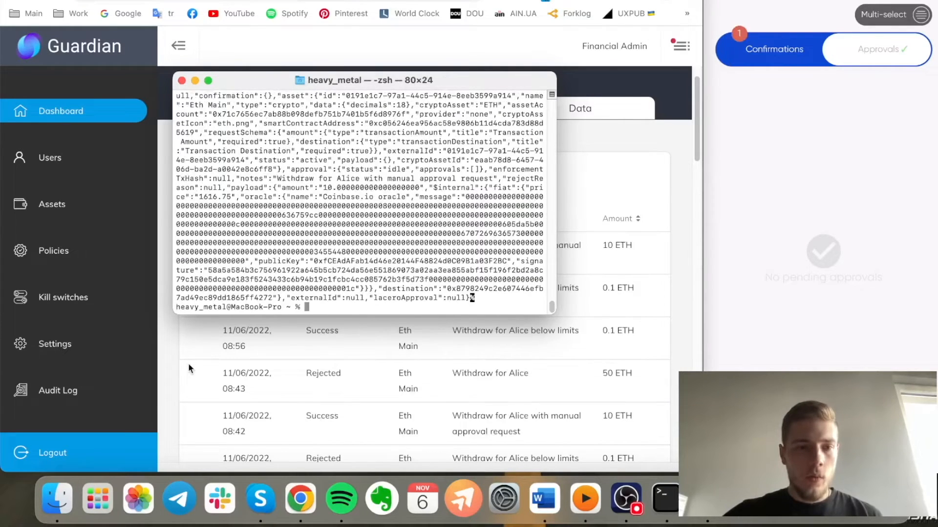
click(191, 369)
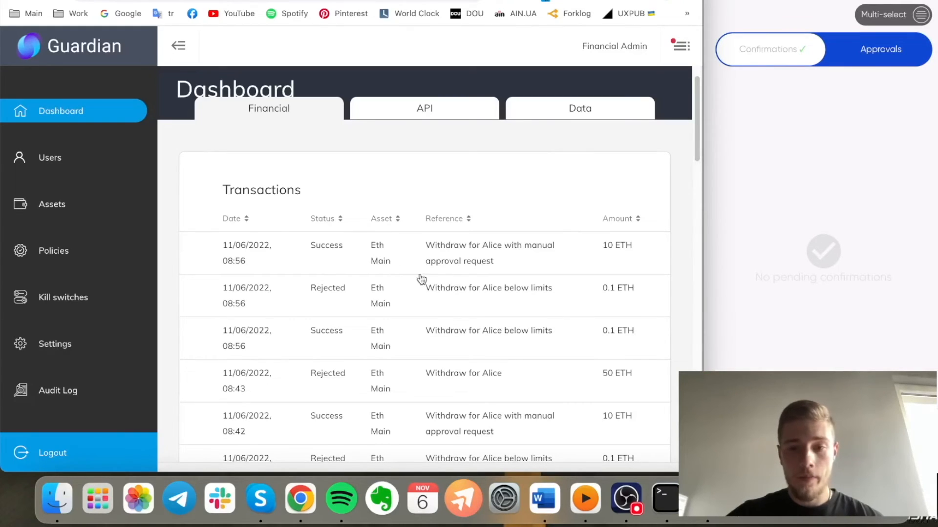
Paste the manual-approval withdrawal request with its access token in Terminal, set the amount to 50, and send it
click(668, 503)
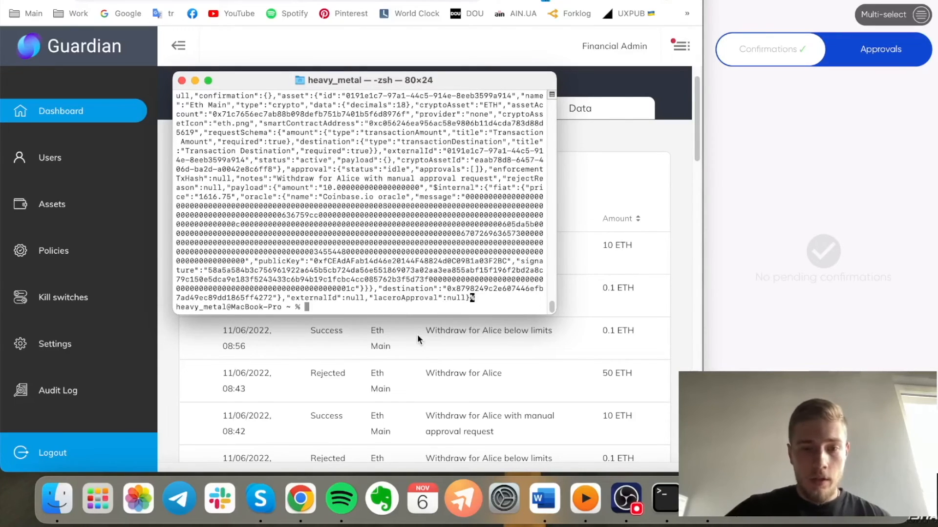
key(super+v)
key(Up)
key(Up)
key(Up)
key(Right)
key(Right)
key(Right)
key(Right)
key(Right)
key(Right)
key(Right)
key(Right)
key(Right)
key(Right)
key(Right)
key(Right)
key(Right)
key(Right)
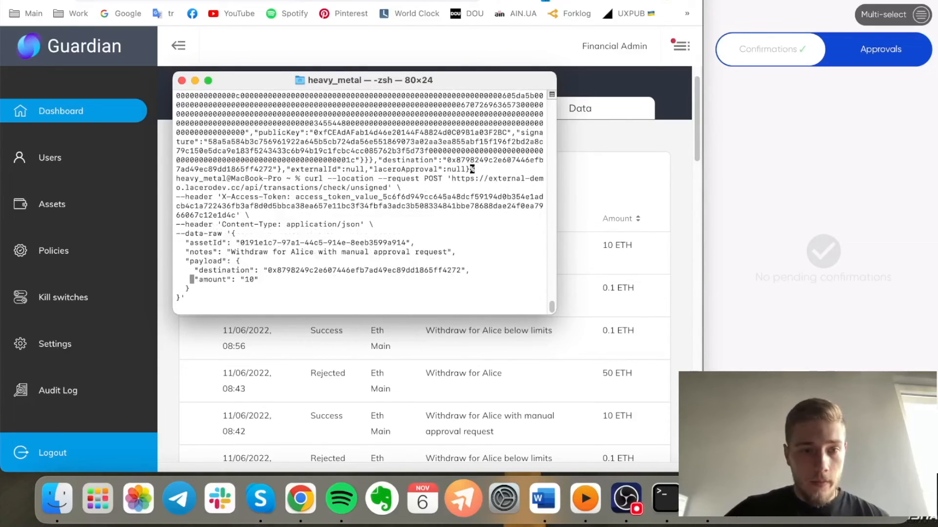
key(Right)
key(BackSpace)
text(5)
key(Down)
key(Down)
key(Return)
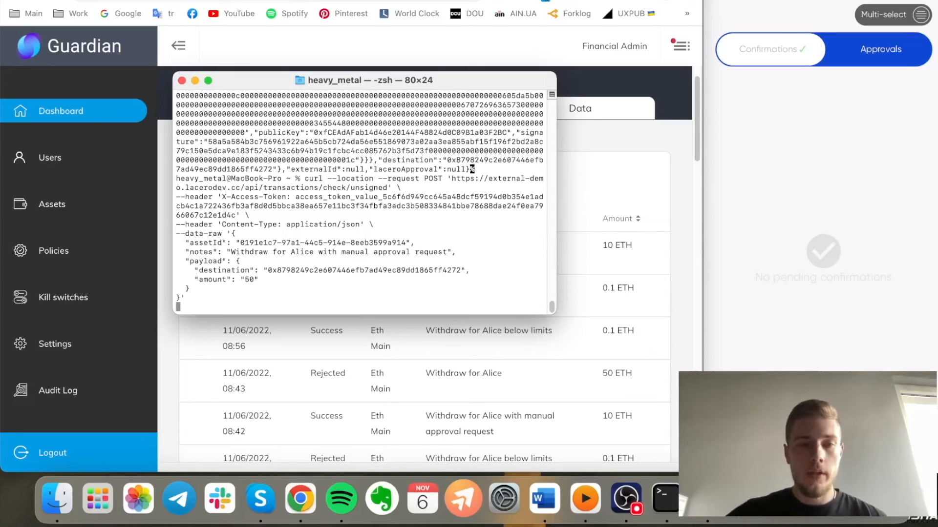
key(Return)
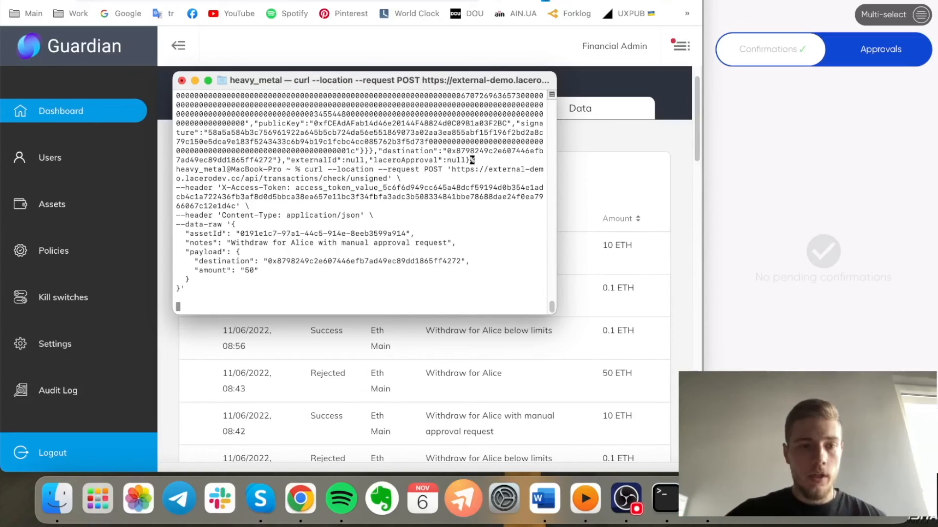
Return to the Guardian dashboard and examine the 50 ETH transaction's details, including its reject reason and policy configuration
click(191, 360)
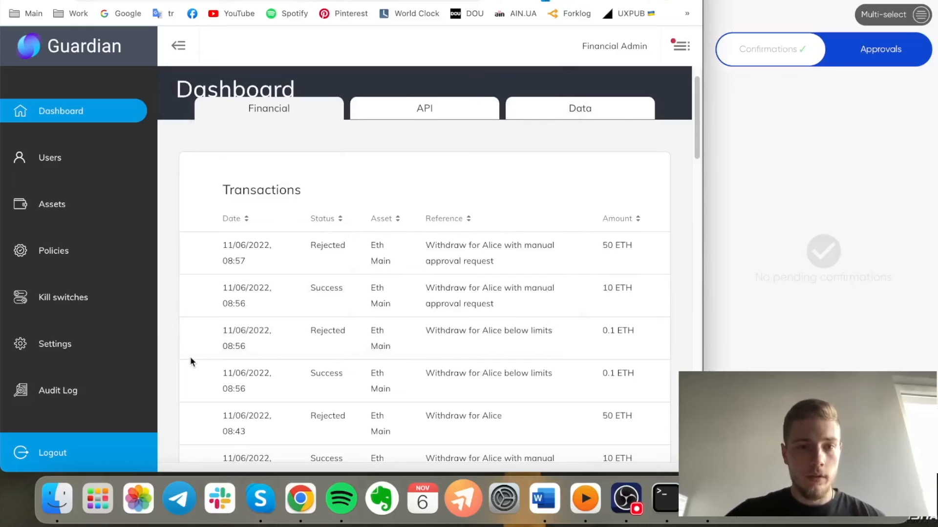
click(362, 252)
scroll(362, 252, down, 4)
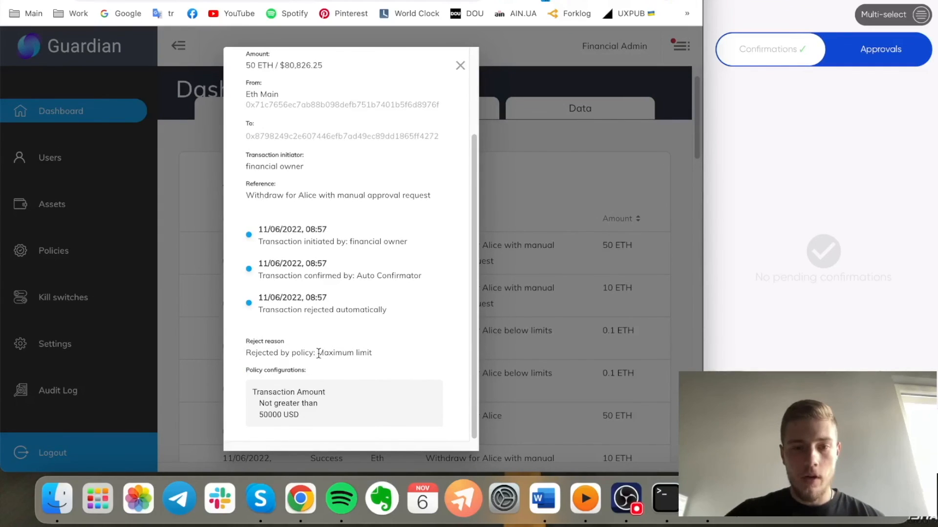
scroll(378, 363, up, 3)
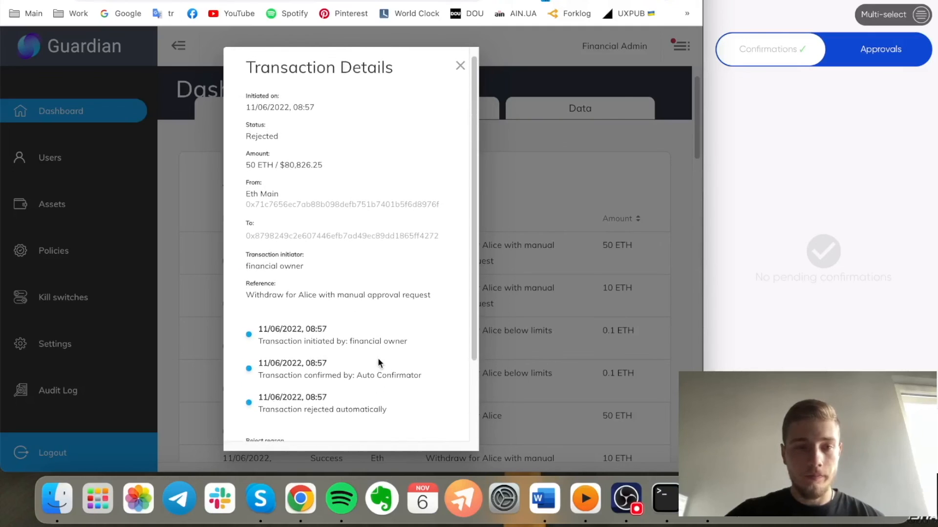
click(460, 67)
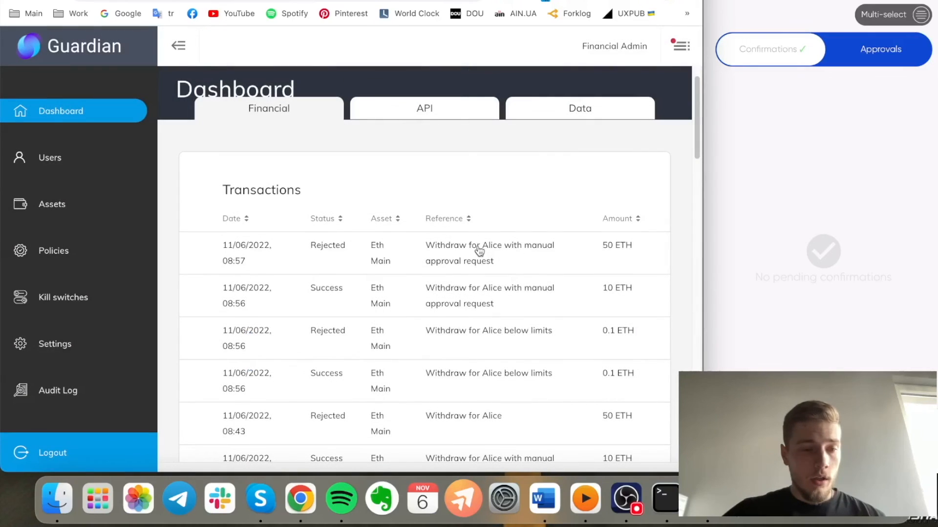